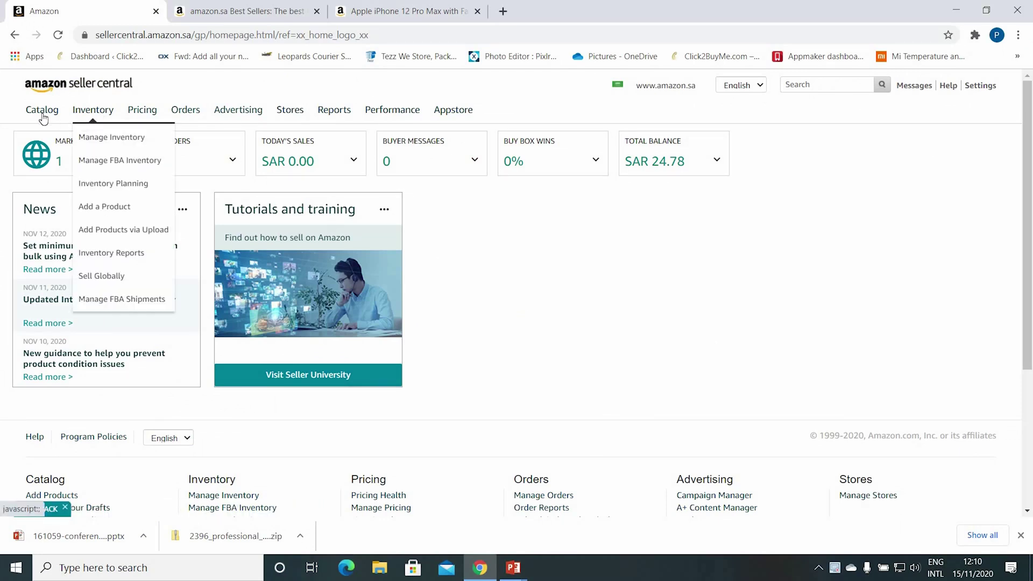
- Open the page for adding products, and copy the ASIN B08L7Y7YGB from the KAREEN iPhone 12 screen protector's amazon.sa product page
{"action": "mouse_move", "coordinate": [43, 116]}
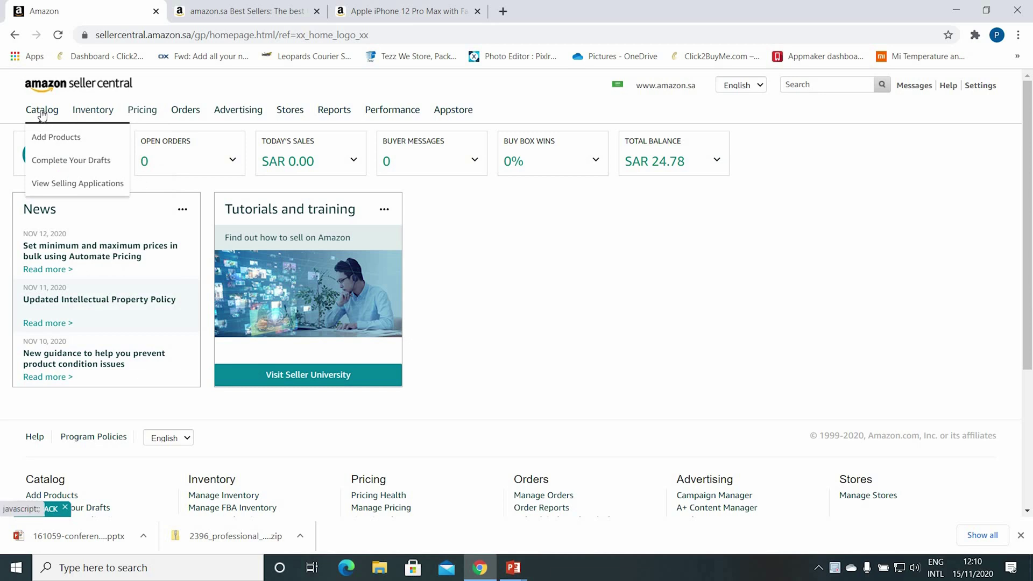
{"action": "left_click", "coordinate": [63, 141]}
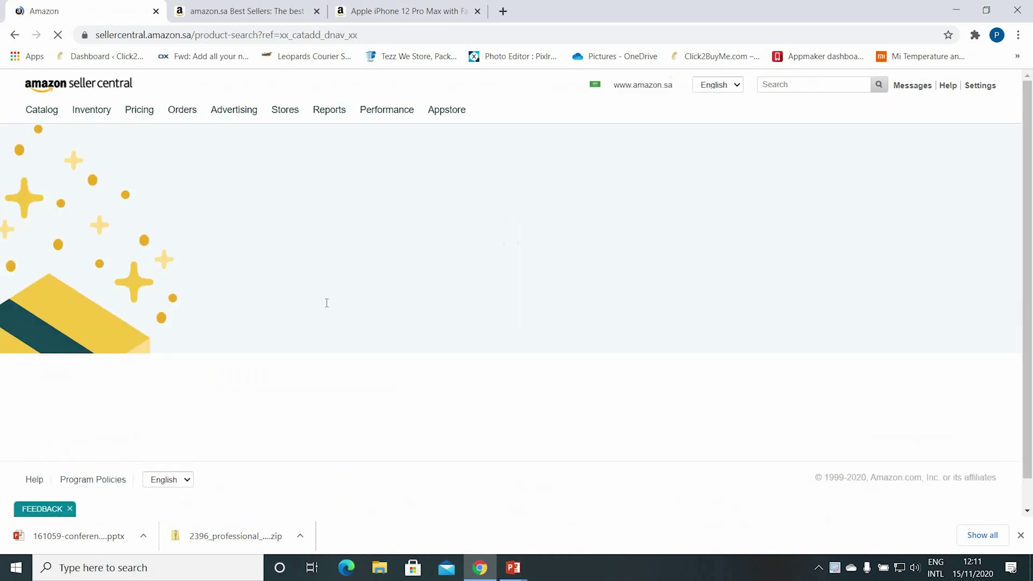
{"action": "key", "text": "ctrl+Tab"}
{"action": "left_click", "coordinate": [665, 300]}
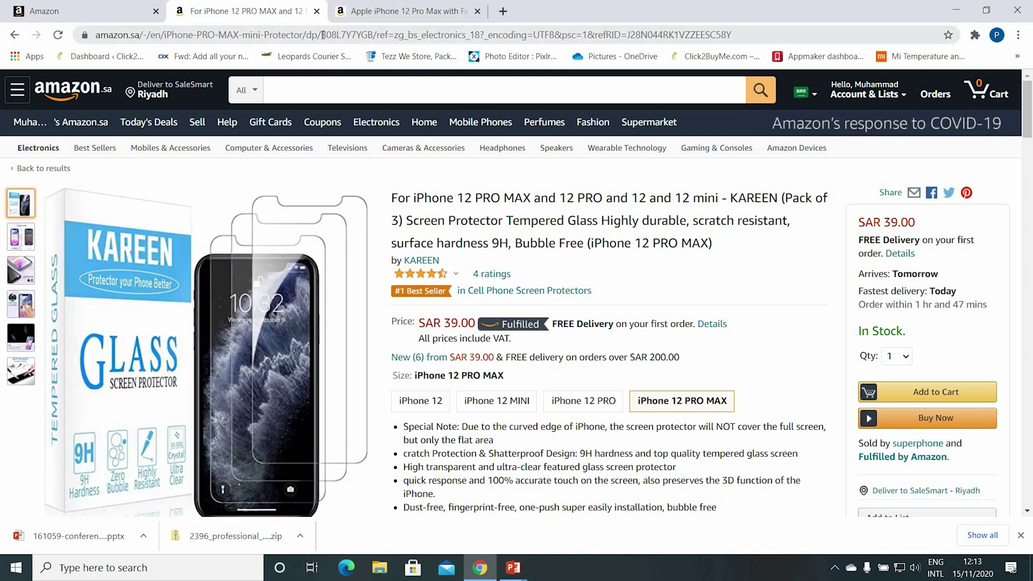
{"action": "left_click_drag", "start_coordinate": [321, 36], "coordinate": [370, 39]}
{"action": "key", "text": "ctrl+c"}
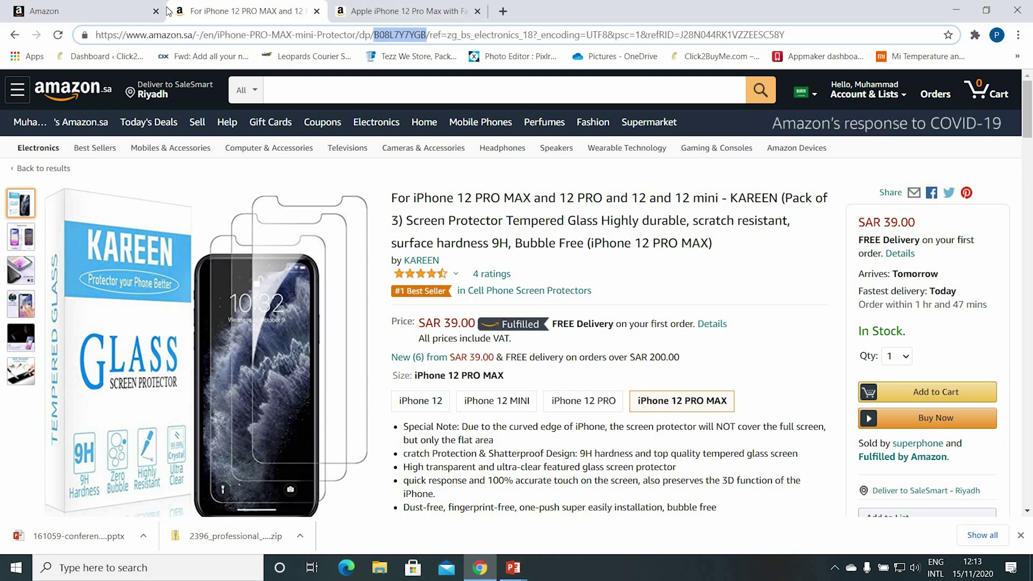
- Search Amazon's catalog for ASIN B08L7Y7YGB and start selling the matching product in New condition
{"action": "left_click", "coordinate": [107, 14]}
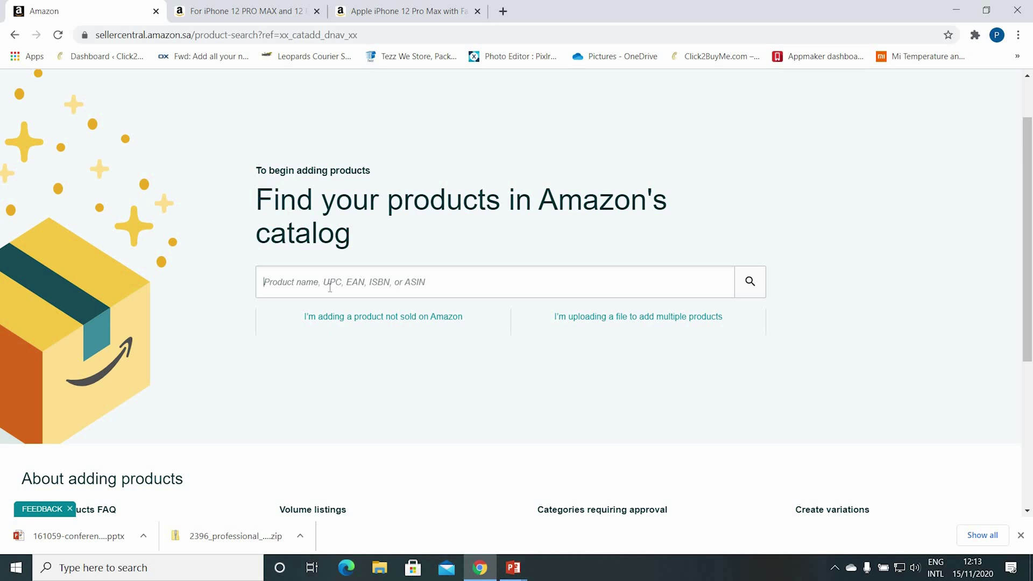
{"action": "key", "text": "ctrl+v"}
{"action": "left_click", "coordinate": [750, 281]}
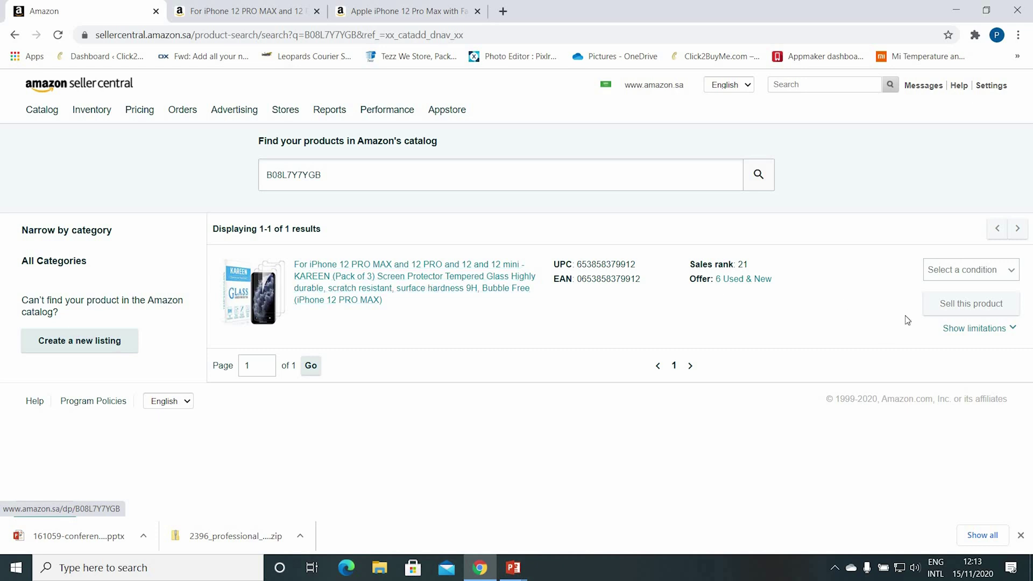
{"action": "left_click", "coordinate": [1012, 272]}
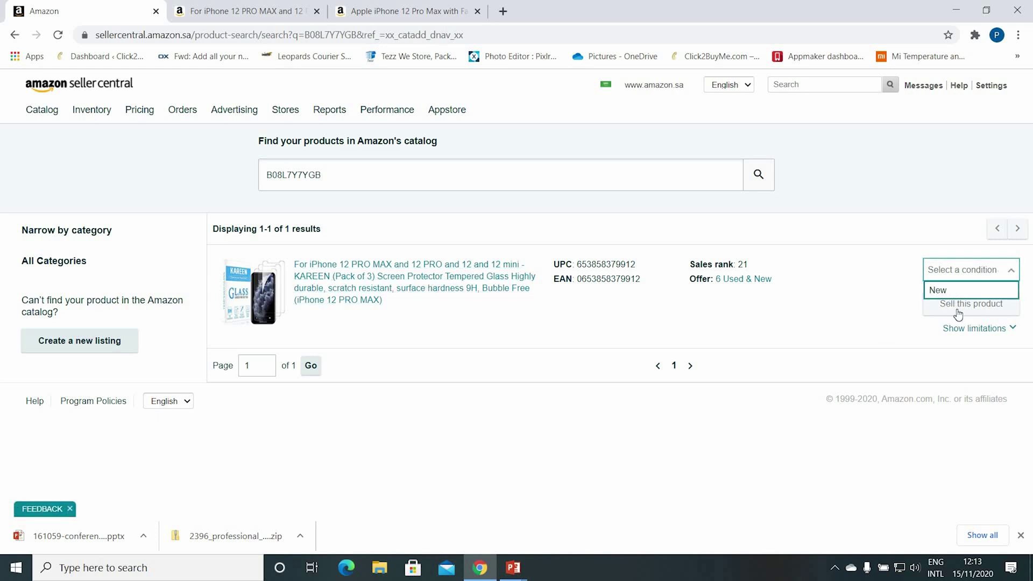
{"action": "left_click", "coordinate": [950, 294]}
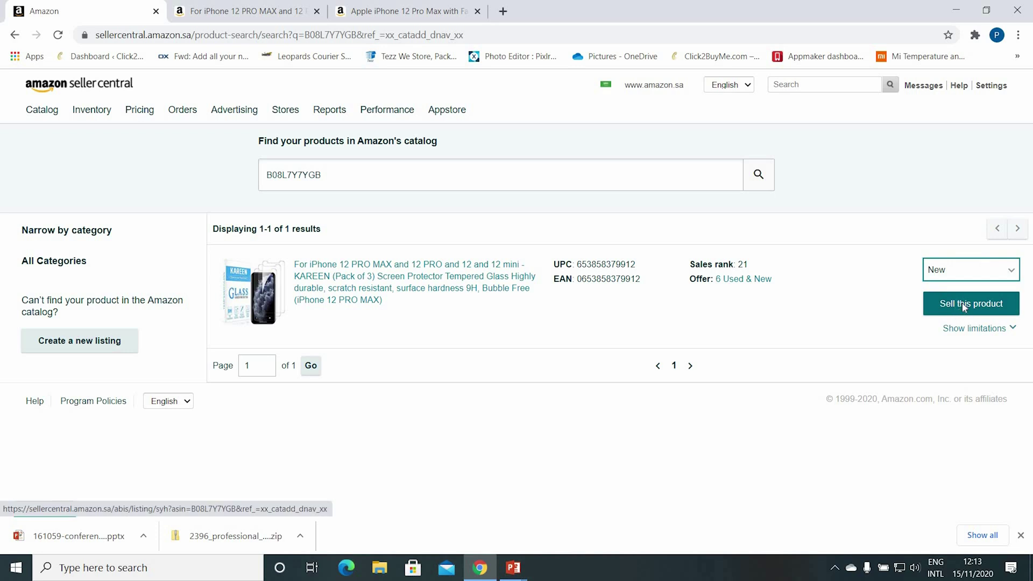
{"action": "left_click", "coordinate": [963, 306]}
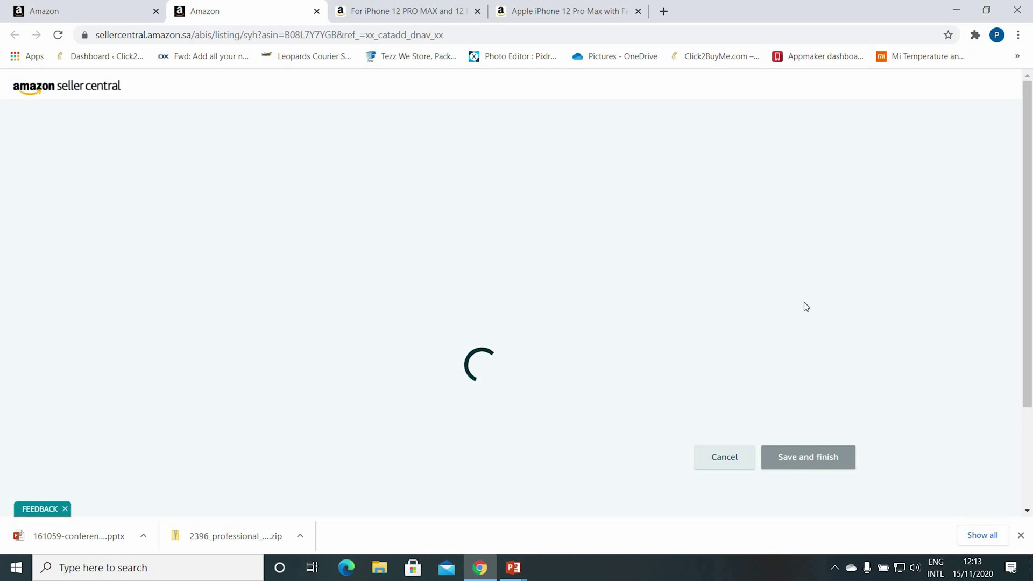
- Examine the product details and the offer form's SKU, condition, price, quantity and fulfillment channel fields
{"action": "scroll", "coordinate": [538, 287], "scroll_direction": "down", "scroll_amount": 4}
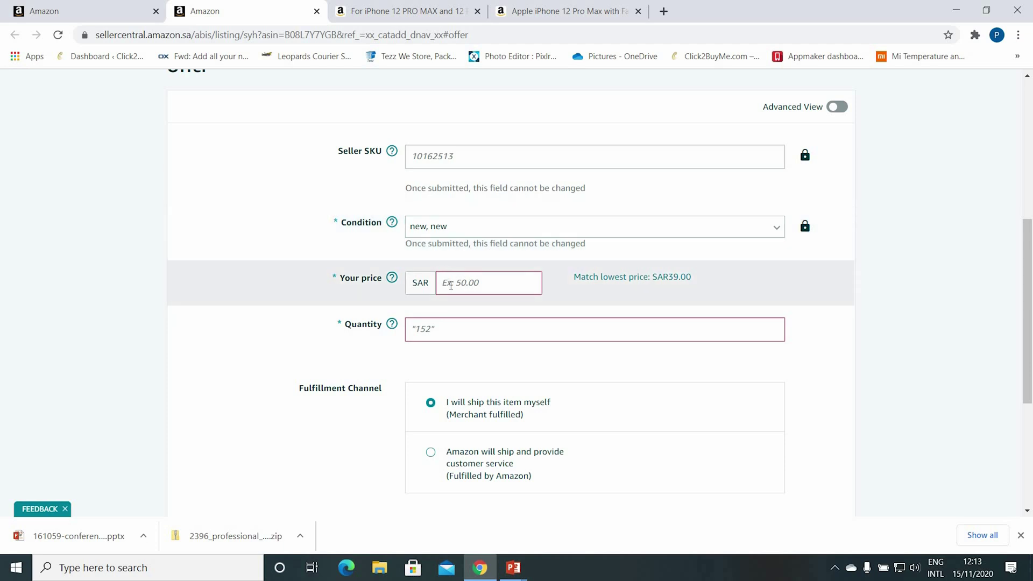
{"action": "scroll", "coordinate": [431, 282], "scroll_direction": "up", "scroll_amount": 4}
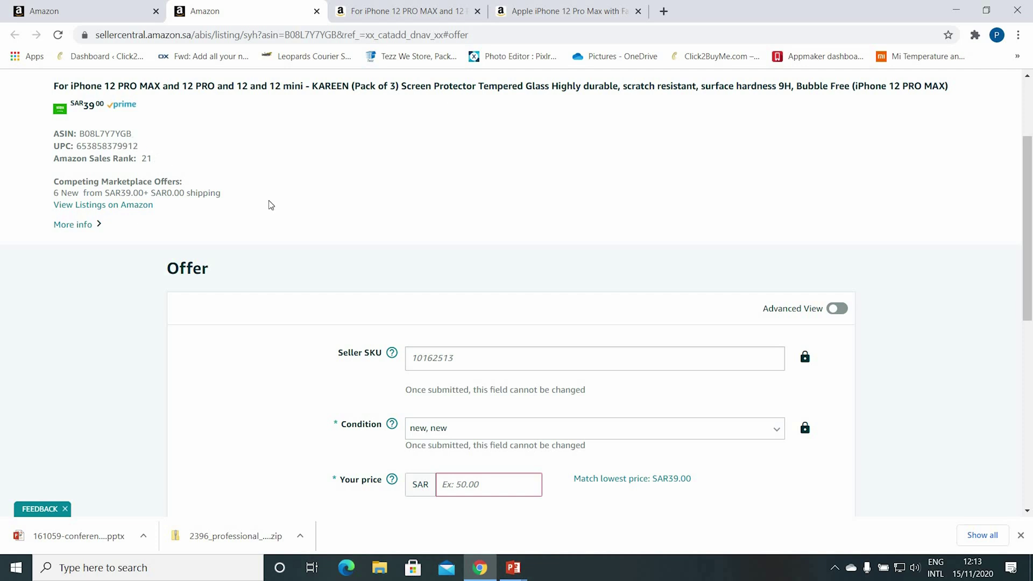
{"action": "scroll", "coordinate": [270, 207], "scroll_direction": "down", "scroll_amount": 2}
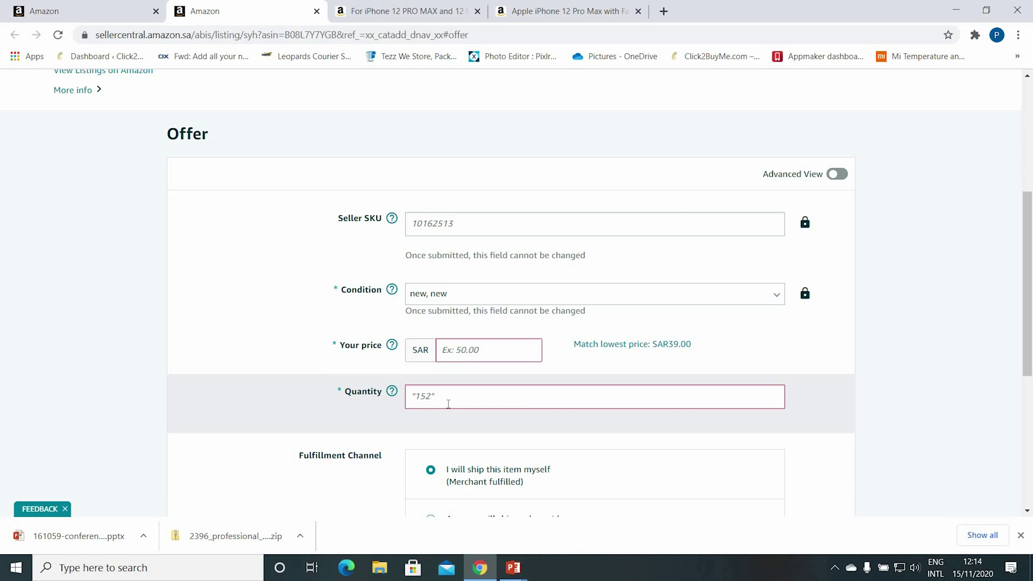
{"action": "scroll", "coordinate": [285, 330], "scroll_direction": "down", "scroll_amount": 2}
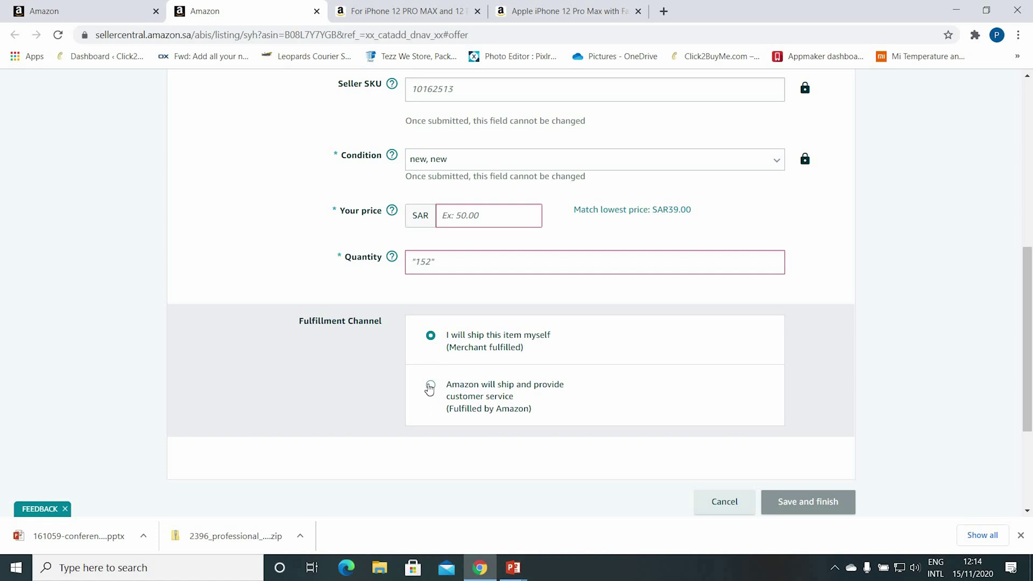
{"action": "scroll", "coordinate": [430, 388], "scroll_direction": "up", "scroll_amount": 1}
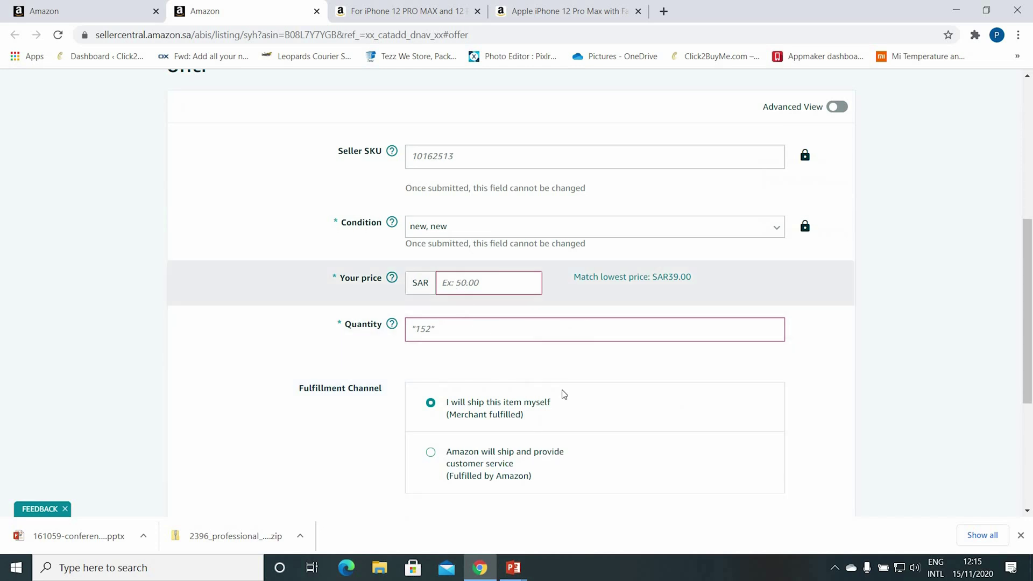
{"action": "scroll", "coordinate": [821, 438], "scroll_direction": "down", "scroll_amount": 4}
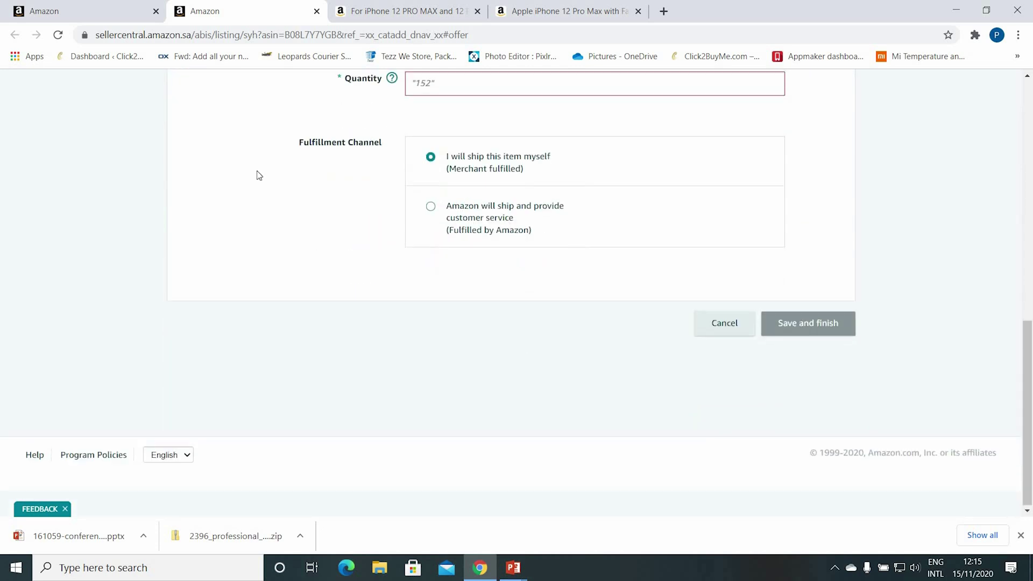
{"action": "scroll", "coordinate": [259, 175], "scroll_direction": "up", "scroll_amount": 7}
{"action": "scroll", "coordinate": [467, 204], "scroll_direction": "down", "scroll_amount": 5}
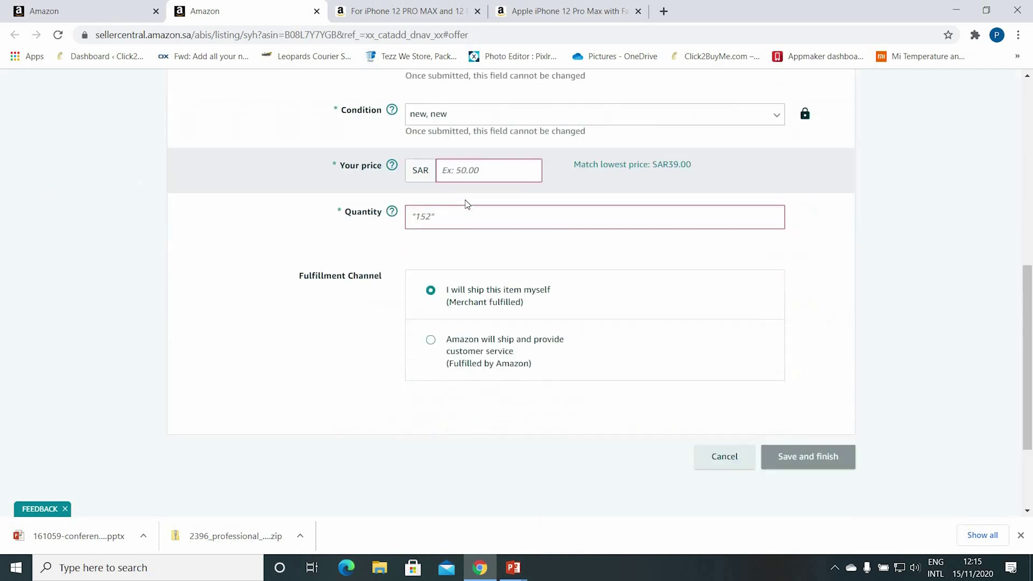
- Set the offer price to SAR 38 and the quantity to 10, and submit the merchant-fulfilled listing
{"action": "scroll", "coordinate": [486, 246], "scroll_direction": "up", "scroll_amount": 2}
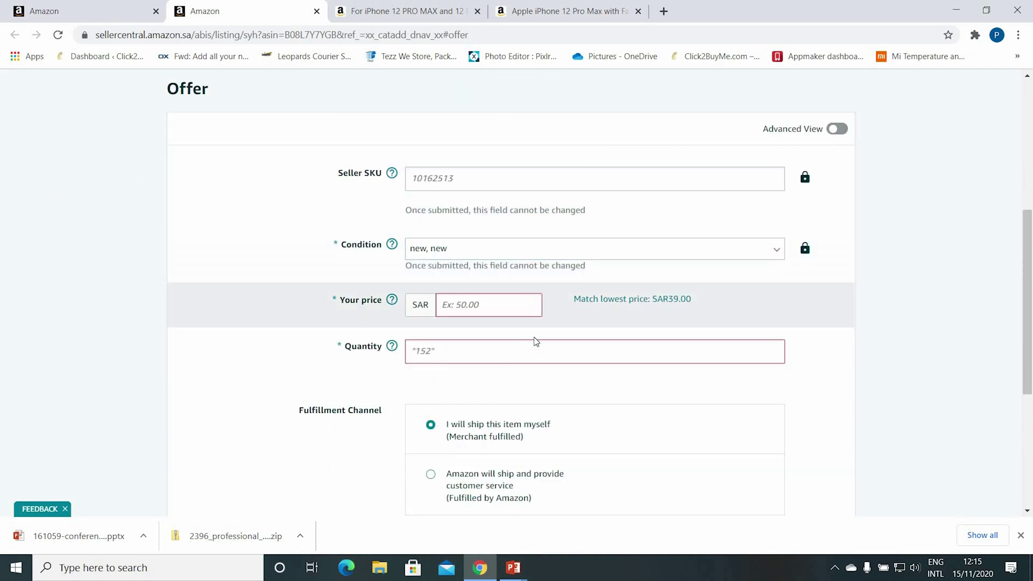
{"action": "type", "text": "38"}
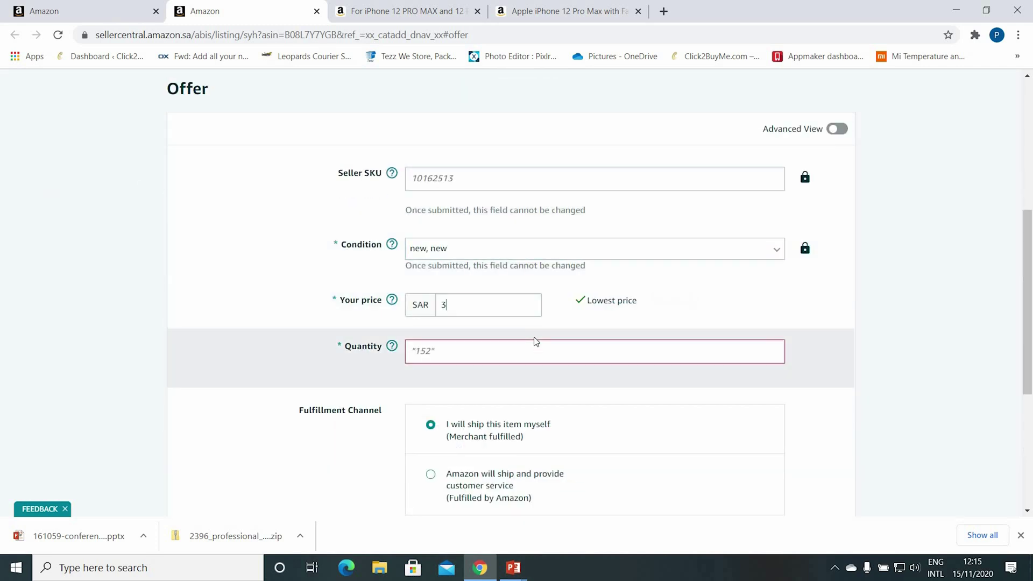
{"action": "left_click", "coordinate": [475, 355]}
{"action": "type", "text": "10"}
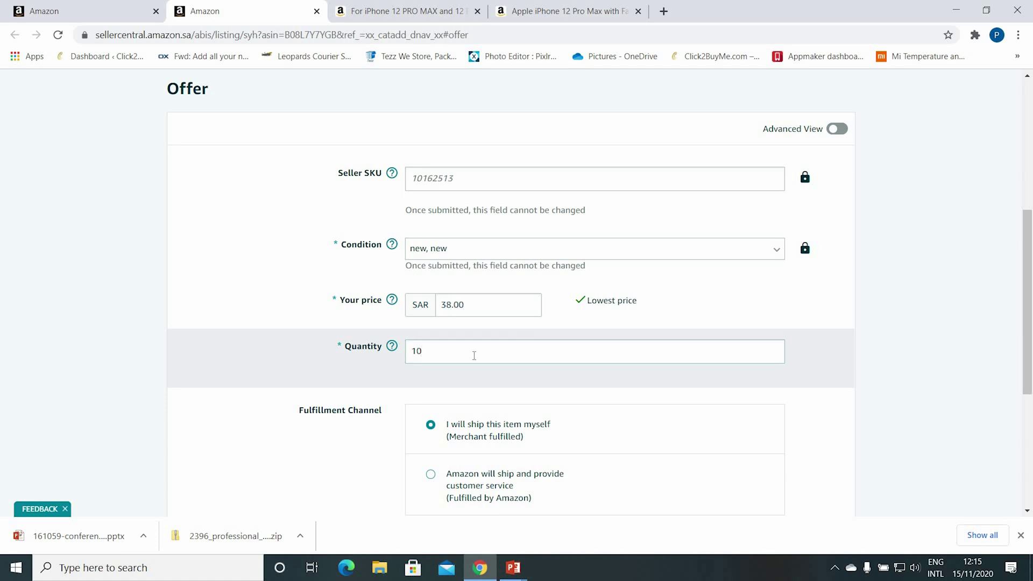
{"action": "scroll", "coordinate": [787, 494], "scroll_direction": "down", "scroll_amount": 2}
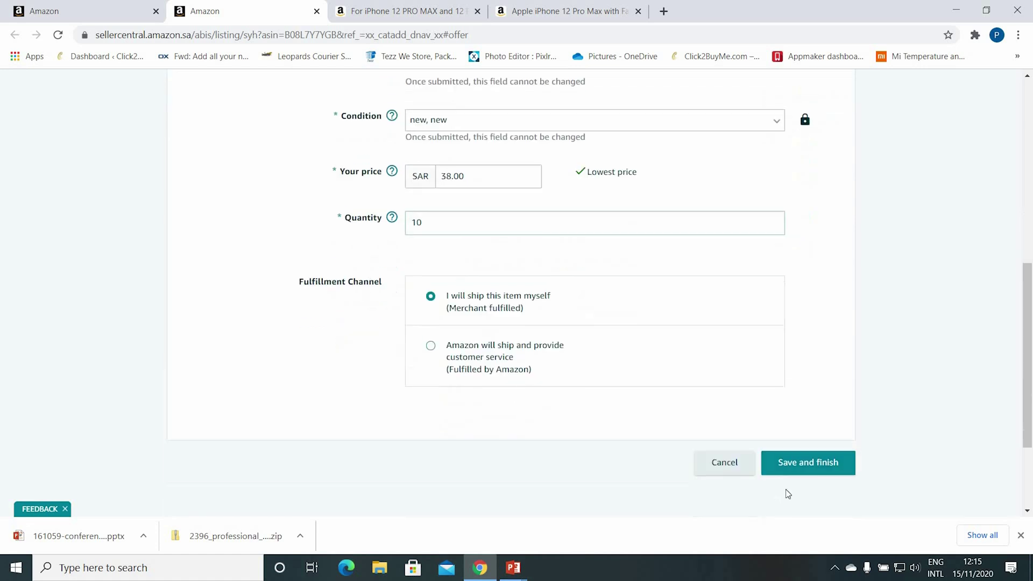
{"action": "left_click", "coordinate": [807, 464]}
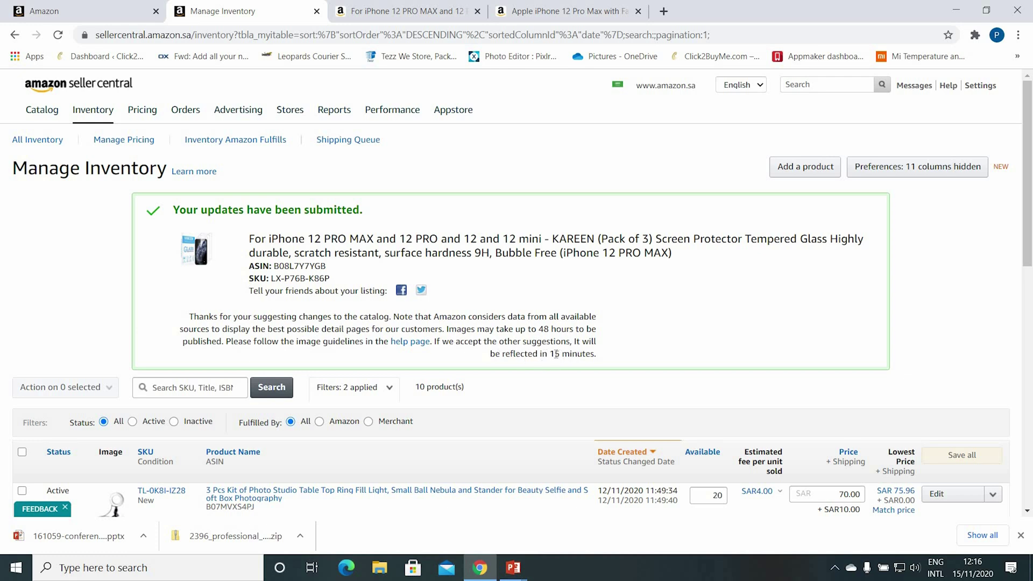
- Look over the submission notice and refresh the inventory list to check for the new screen protector listing
{"action": "scroll", "coordinate": [592, 355], "scroll_direction": "down", "scroll_amount": 2}
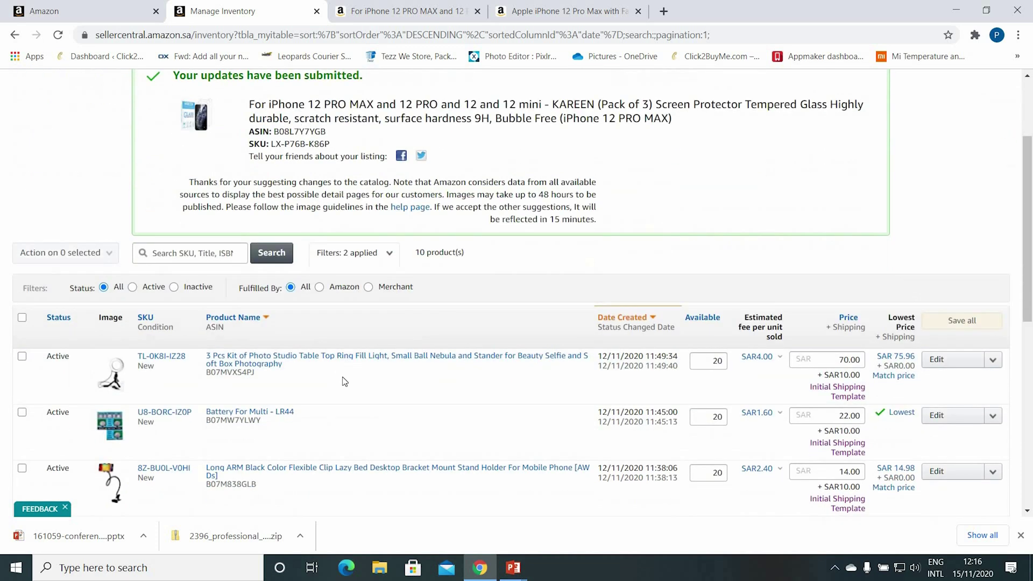
{"action": "scroll", "coordinate": [344, 382], "scroll_direction": "up", "scroll_amount": 1}
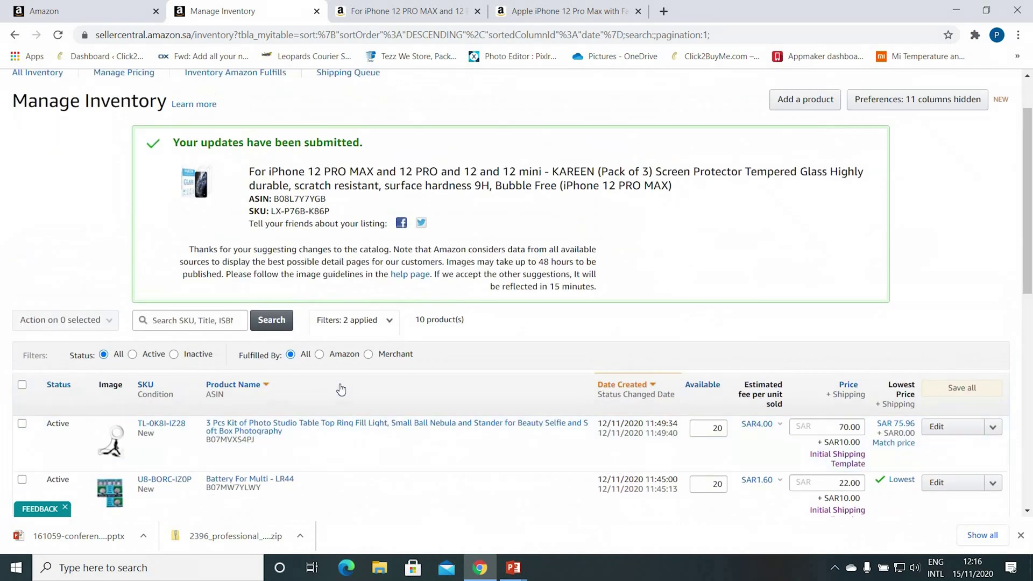
{"action": "left_click", "coordinate": [57, 37]}
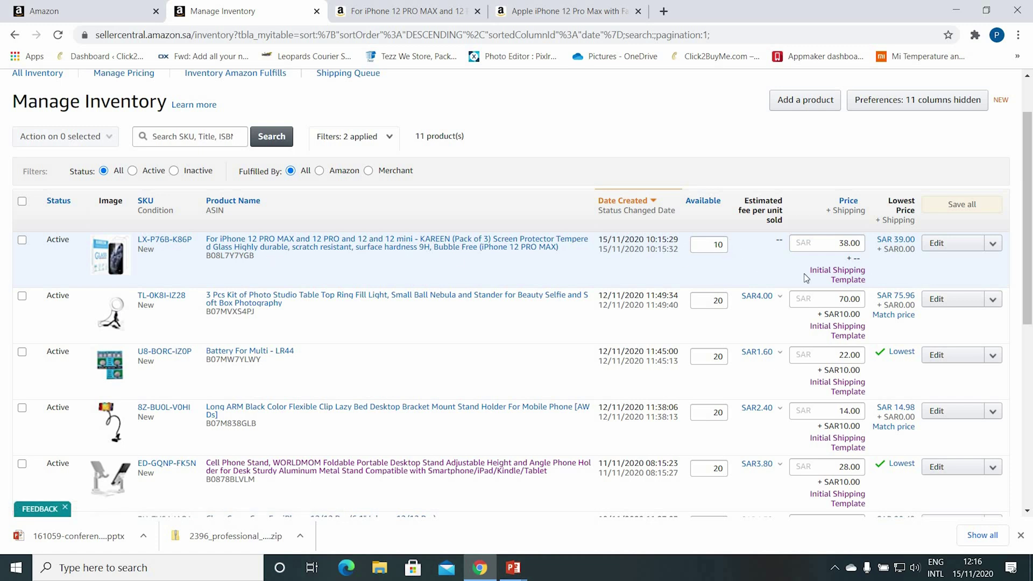
- Open the screen protector listing's Initial Shipping Template and review its standard and expedited shipping regions, transit times and fees
{"action": "left_click", "coordinate": [845, 277]}
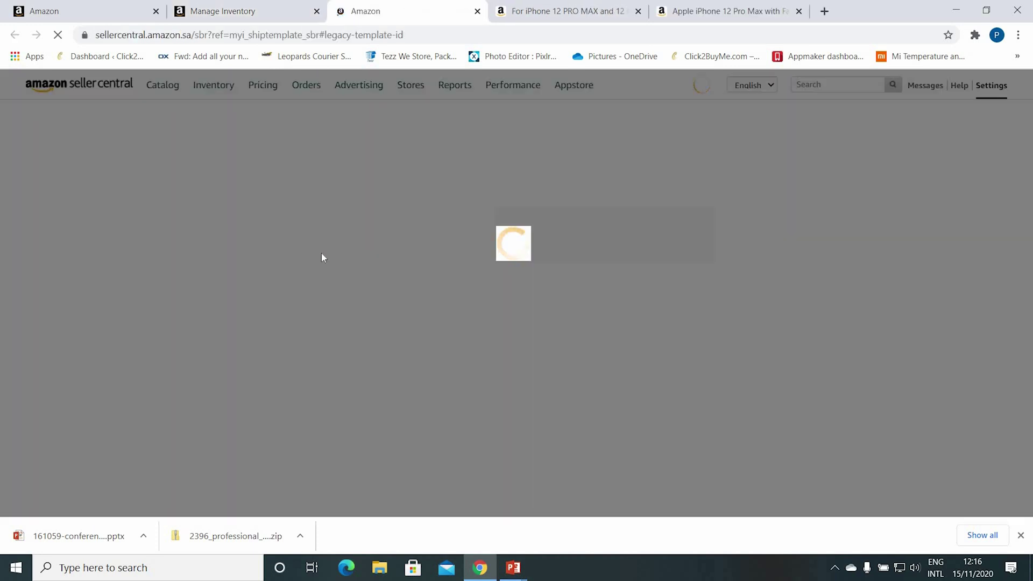
{"action": "scroll", "coordinate": [473, 266], "scroll_direction": "down", "scroll_amount": 3}
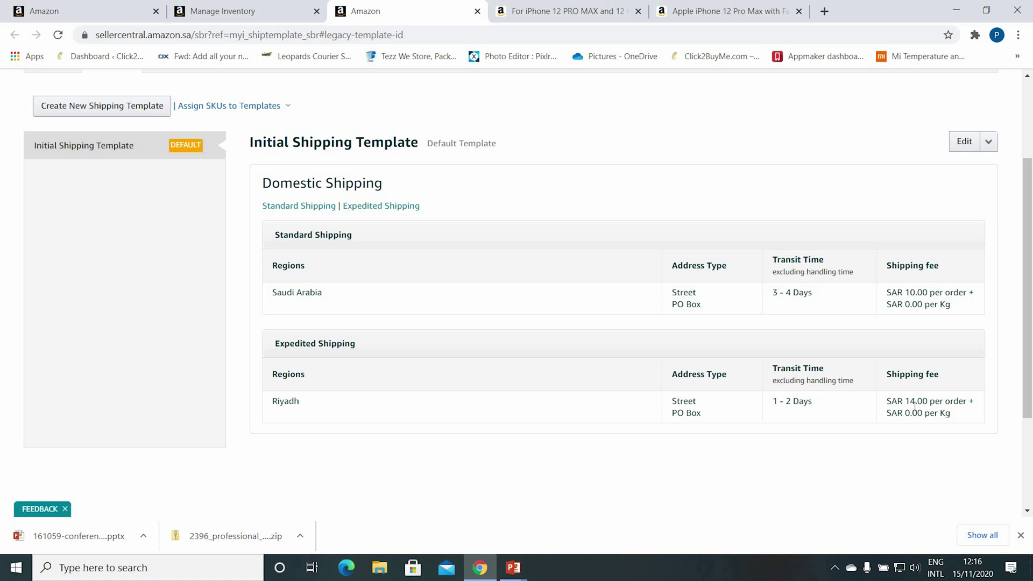
{"action": "scroll", "coordinate": [791, 364], "scroll_direction": "down", "scroll_amount": 3}
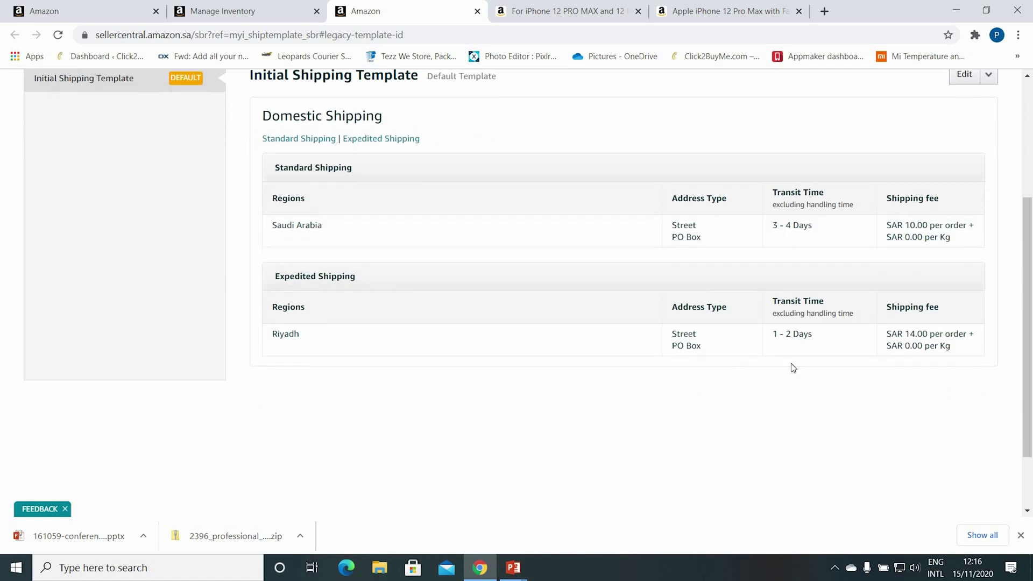
{"action": "scroll", "coordinate": [964, 288], "scroll_direction": "up", "scroll_amount": 5}
- Examine the editable regions and fees of the Initial Shipping Template, and leave the editor without saving
{"action": "left_click", "coordinate": [968, 285]}
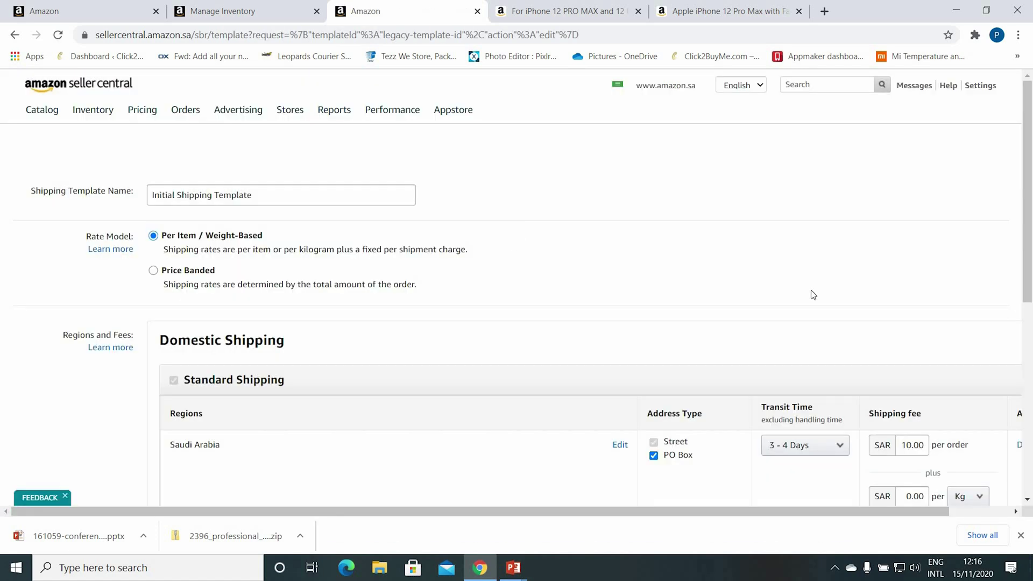
{"action": "scroll", "coordinate": [809, 292], "scroll_direction": "down", "scroll_amount": 3}
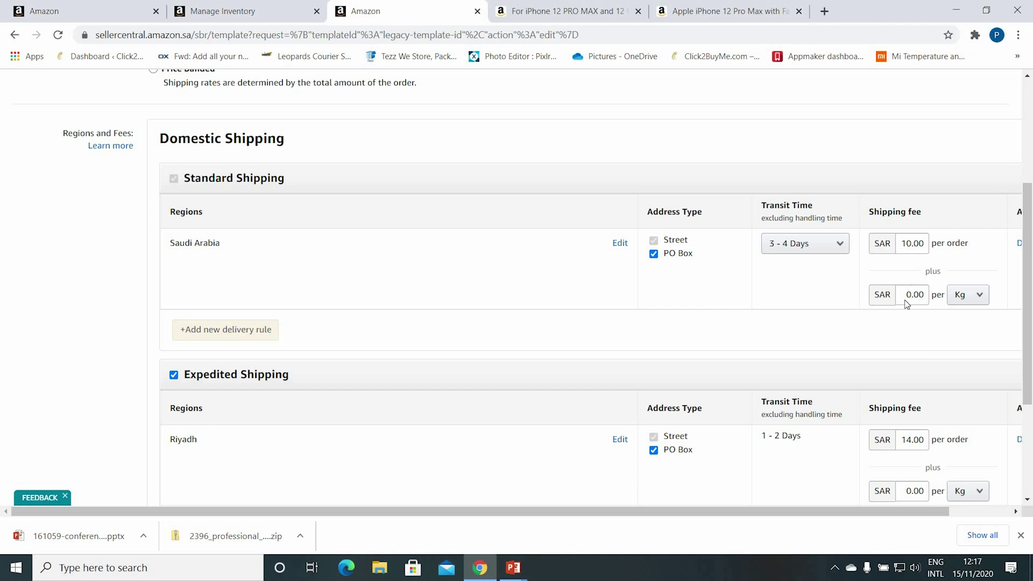
{"action": "scroll", "coordinate": [907, 304], "scroll_direction": "down", "scroll_amount": 2}
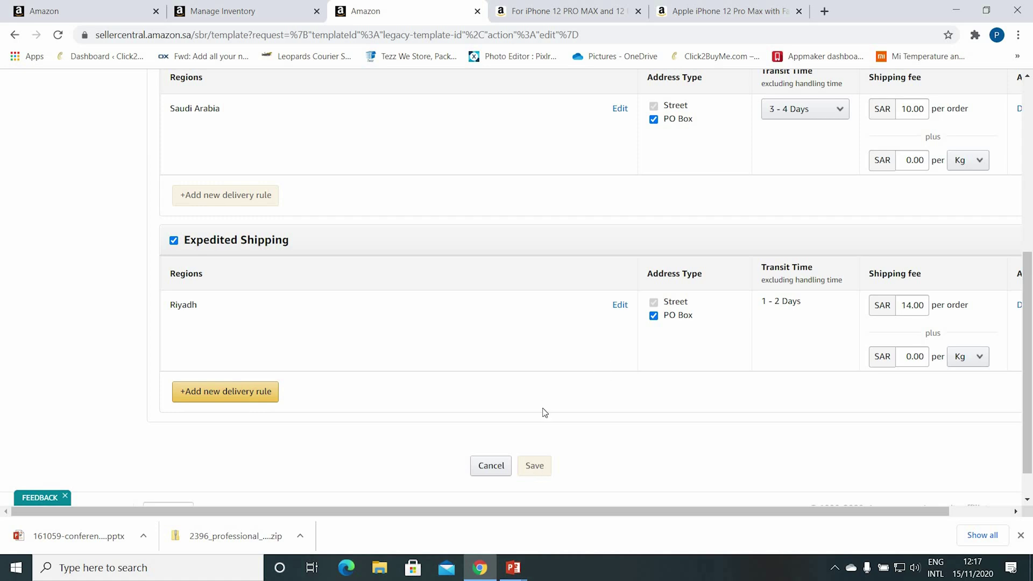
{"action": "left_click", "coordinate": [492, 466]}
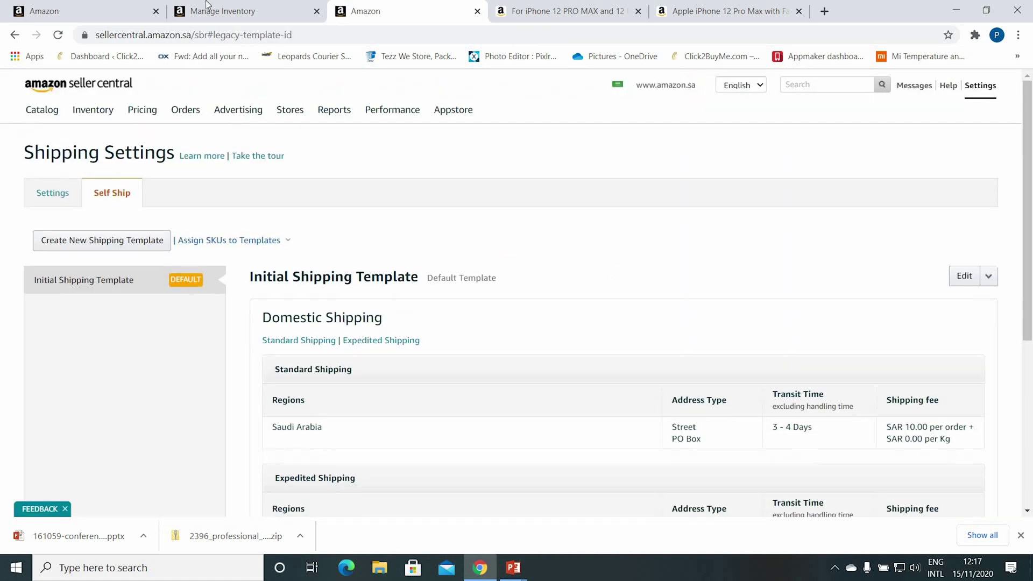
- In the inventory list, request deletion of the product and listing for the iPhone 12 screen protector
{"action": "left_click", "coordinate": [233, 12]}
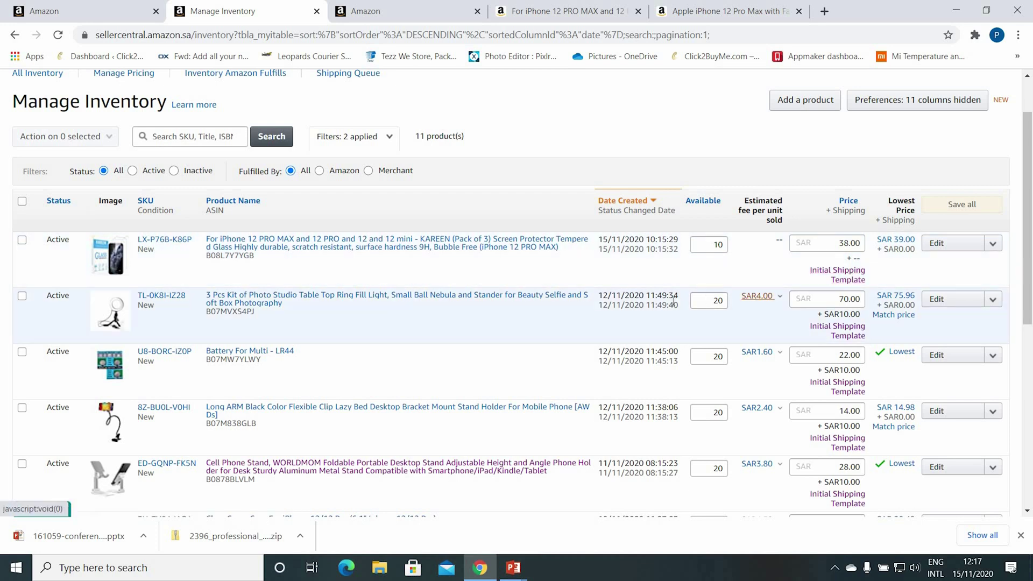
{"action": "left_click", "coordinate": [993, 245]}
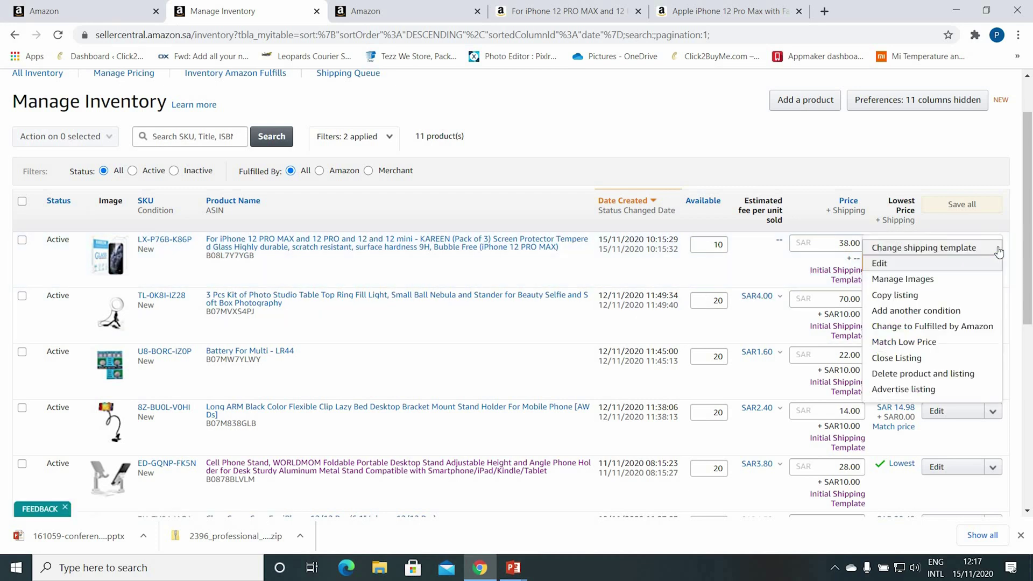
{"action": "left_click", "coordinate": [951, 378]}
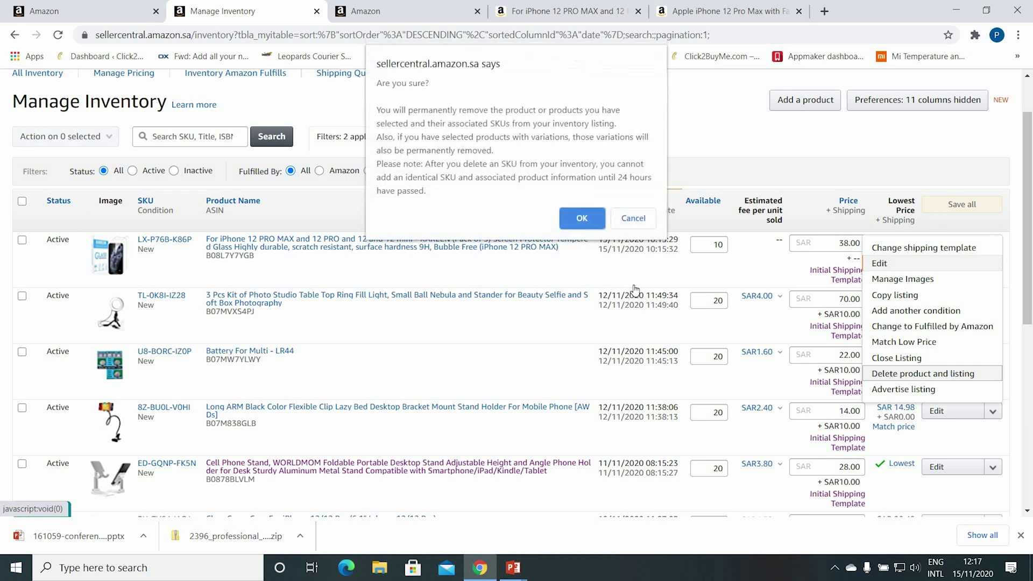
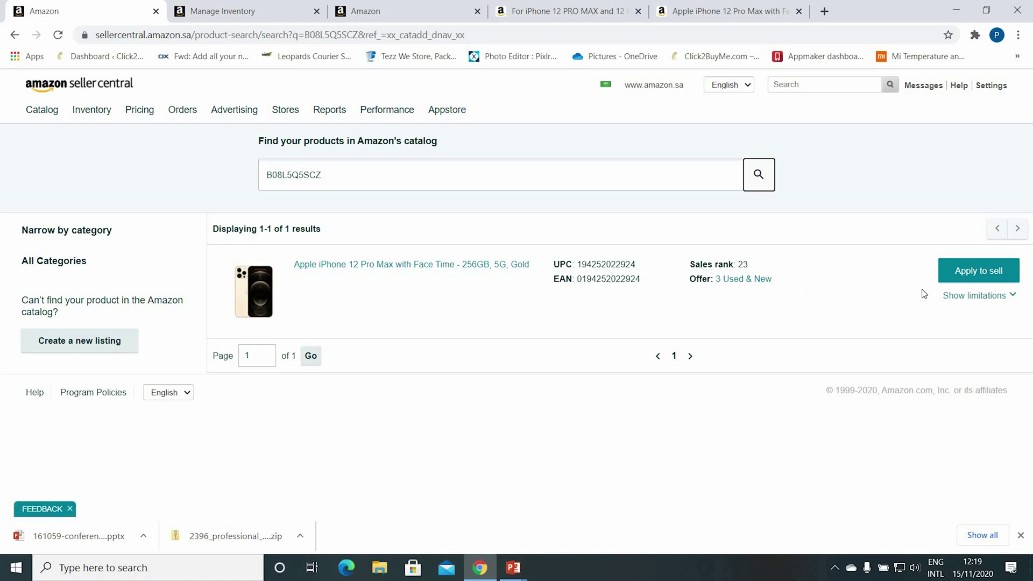
- Request approval to sell the Apple iPhone 12 Pro Max, review the brand application's document and contact requirements, and close it without submitting
{"action": "left_click", "coordinate": [983, 282]}
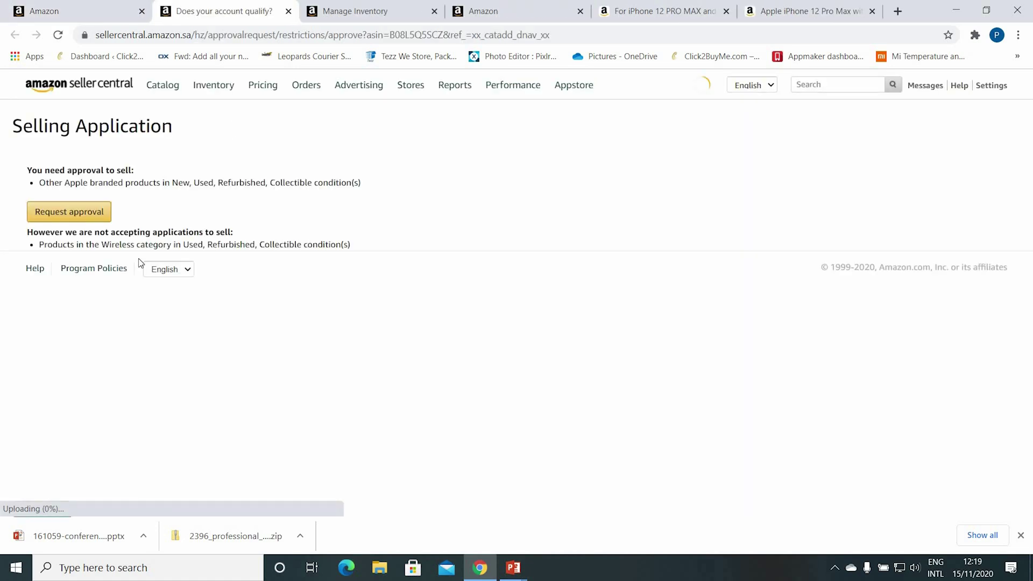
{"action": "left_click", "coordinate": [70, 215]}
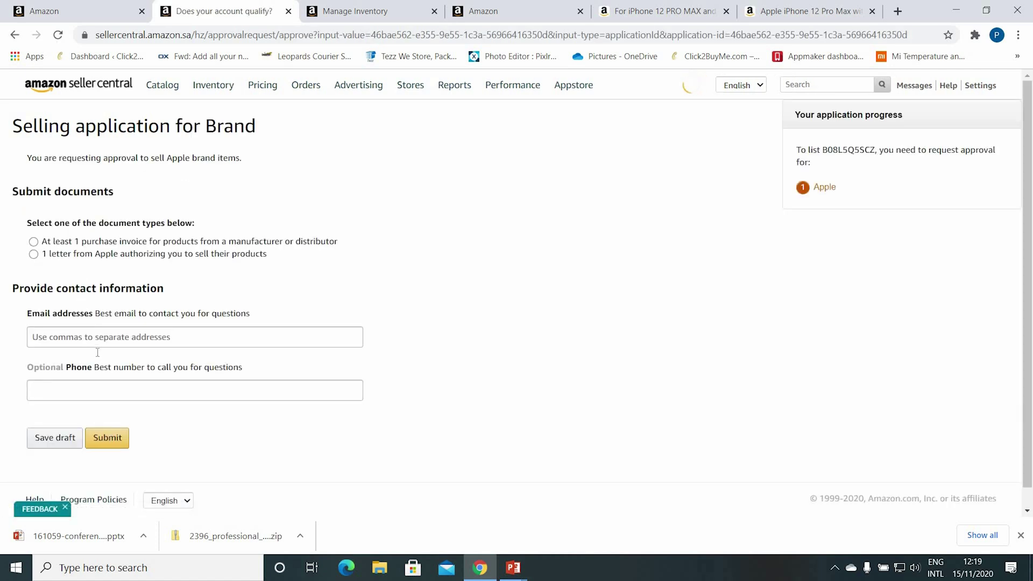
{"action": "scroll", "coordinate": [144, 448], "scroll_direction": "down", "scroll_amount": 1}
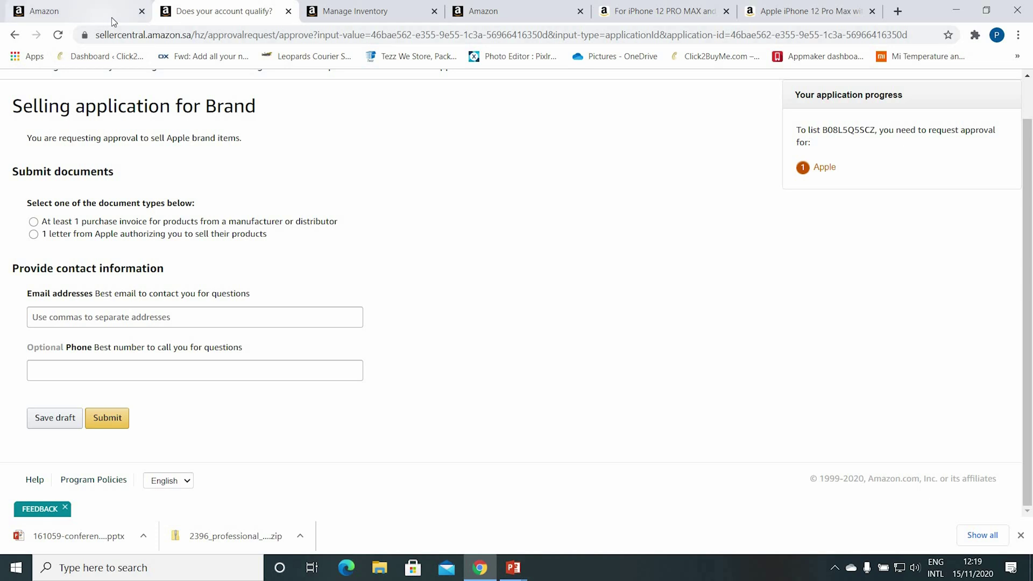
{"action": "left_click", "coordinate": [289, 12]}
- Start adding a product not sold on Amazon and look through the available top-level product categories
{"action": "left_click", "coordinate": [643, 10]}
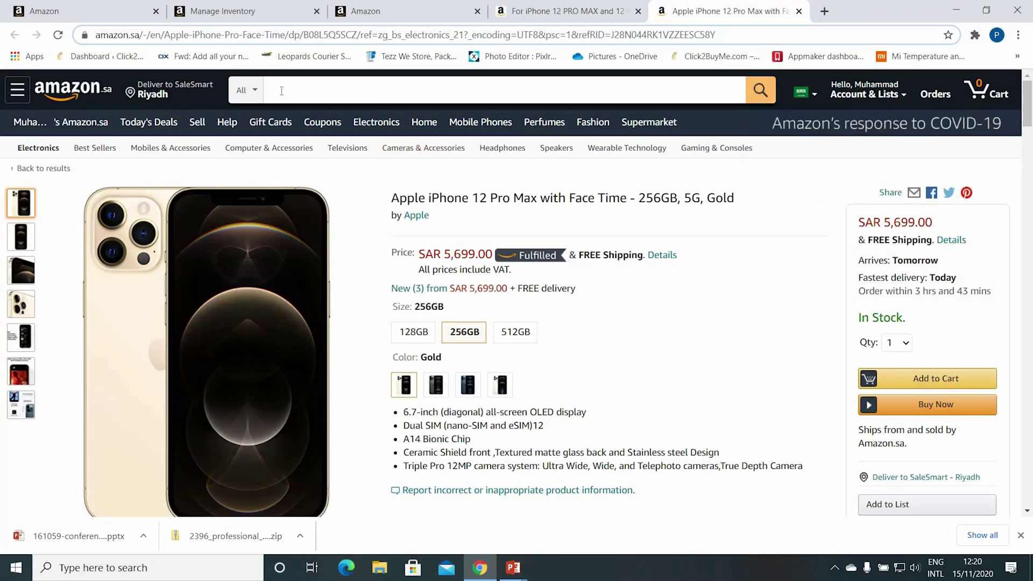
{"action": "left_click", "coordinate": [89, 12]}
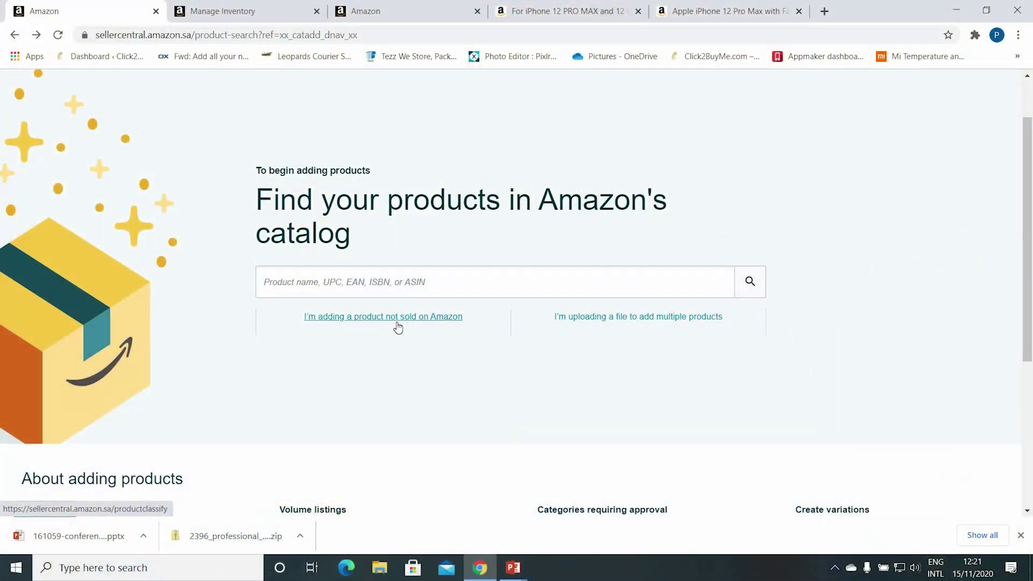
{"action": "left_click", "coordinate": [442, 320]}
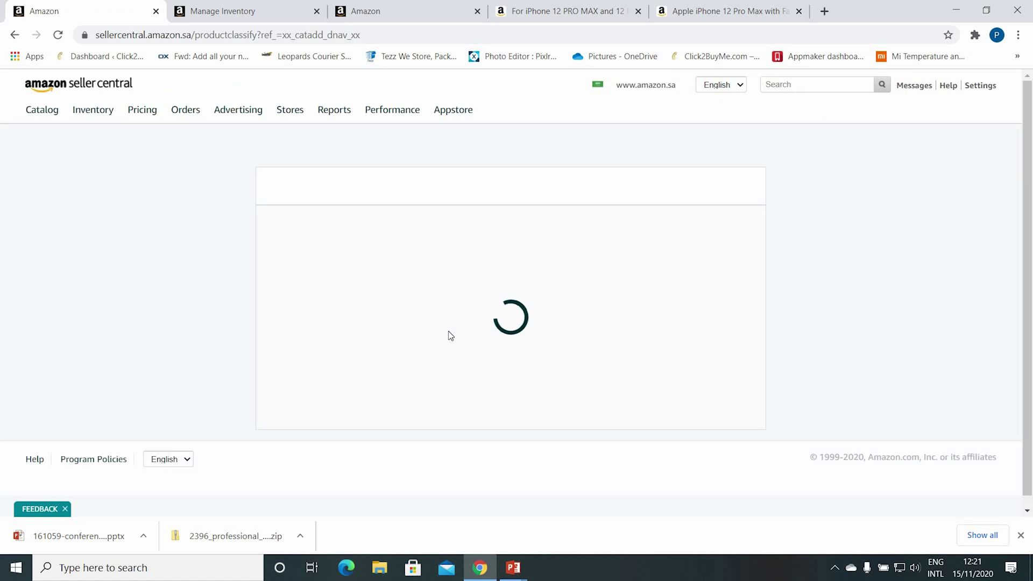
{"action": "scroll", "coordinate": [538, 361], "scroll_direction": "down", "scroll_amount": 3}
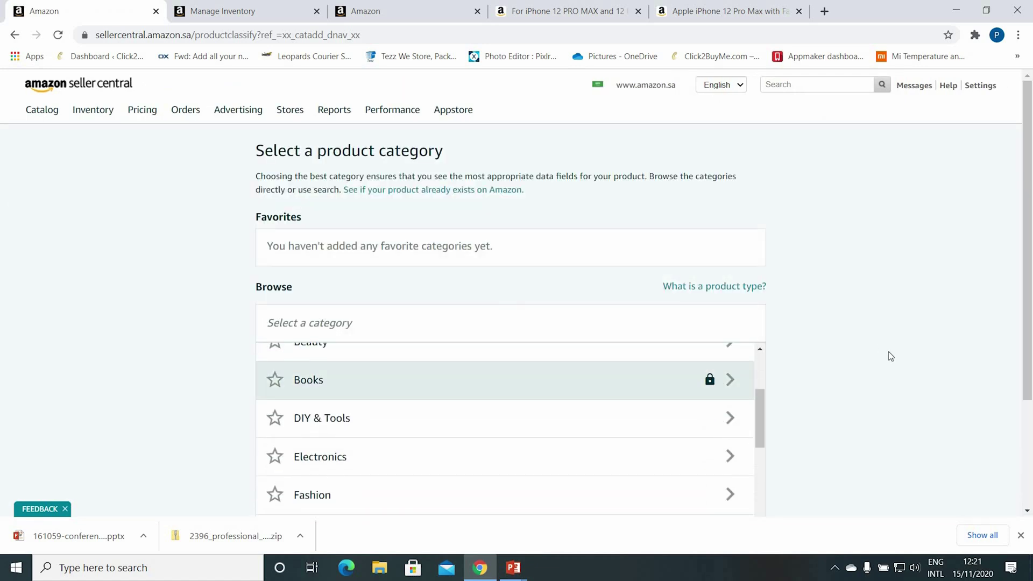
{"action": "scroll", "coordinate": [890, 356], "scroll_direction": "down", "scroll_amount": 2}
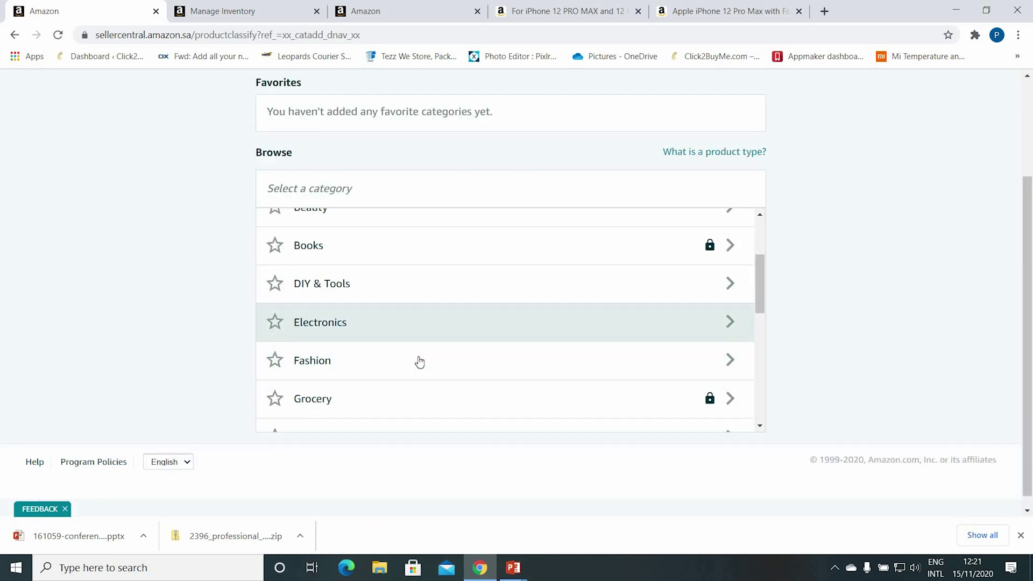
{"action": "scroll", "coordinate": [420, 361], "scroll_direction": "down", "scroll_amount": 3}
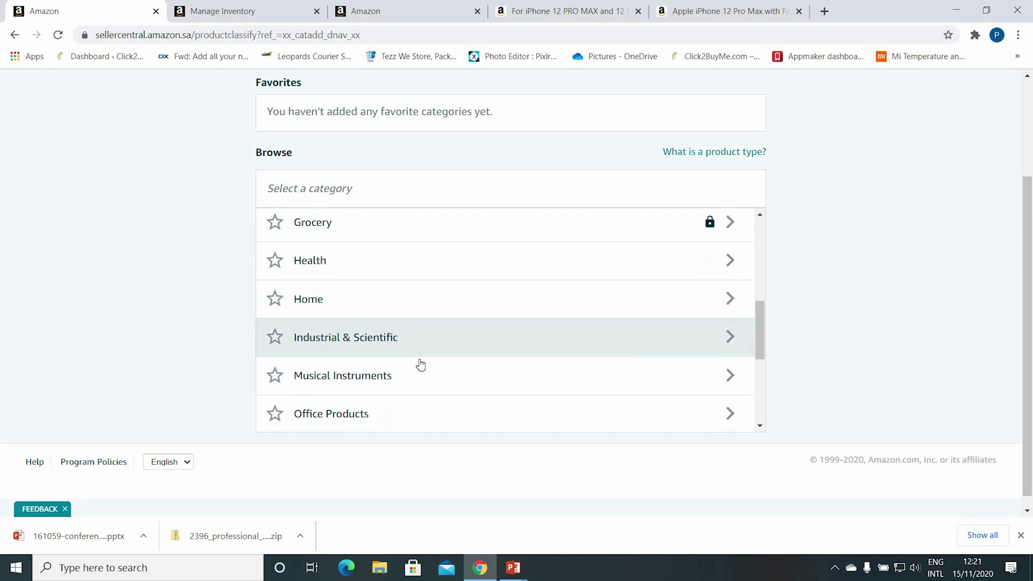
{"action": "scroll", "coordinate": [421, 365], "scroll_direction": "down", "scroll_amount": 1}
{"action": "scroll", "coordinate": [425, 368], "scroll_direction": "down", "scroll_amount": 3}
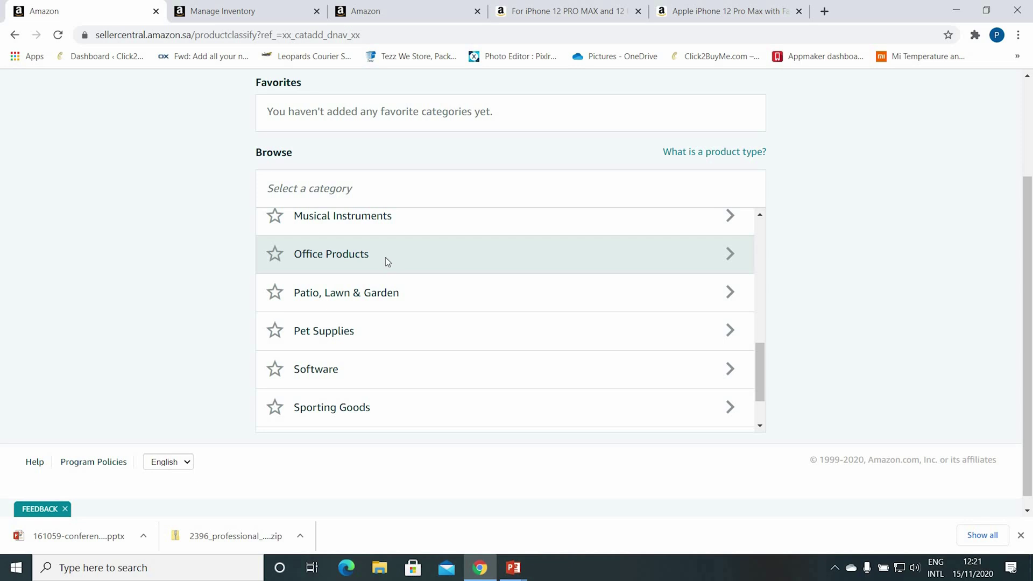
- Select the product category Office Products > Office Supplies > Other (Office Supplies) for the new listing
{"action": "left_click", "coordinate": [385, 258]}
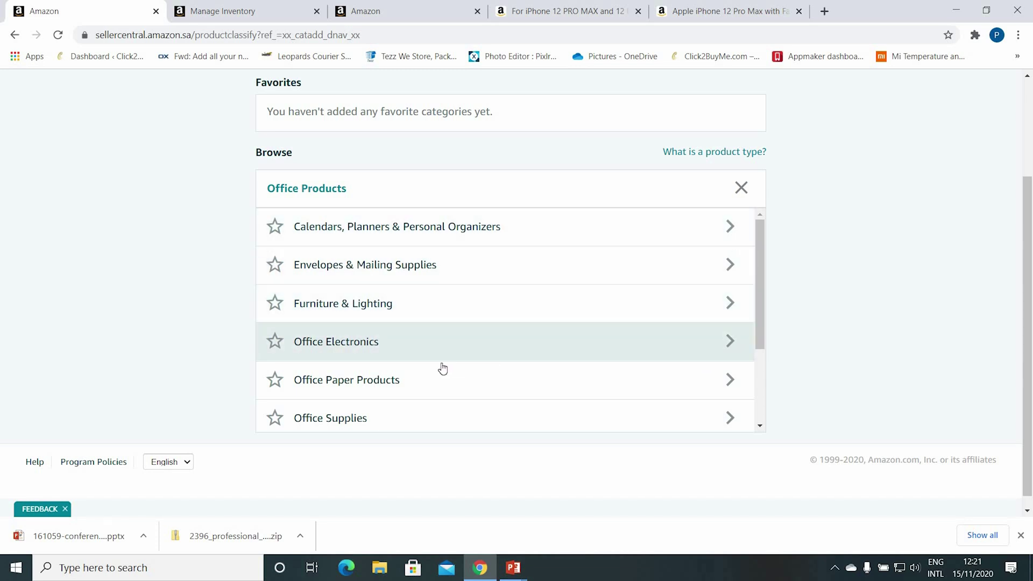
{"action": "left_click", "coordinate": [380, 421]}
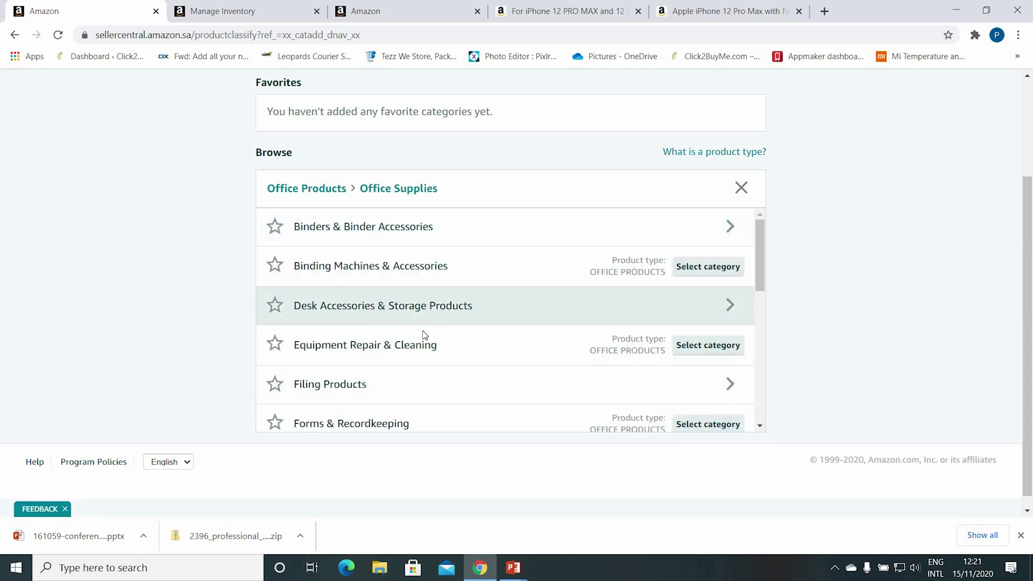
{"action": "scroll", "coordinate": [419, 353], "scroll_direction": "down", "scroll_amount": 1}
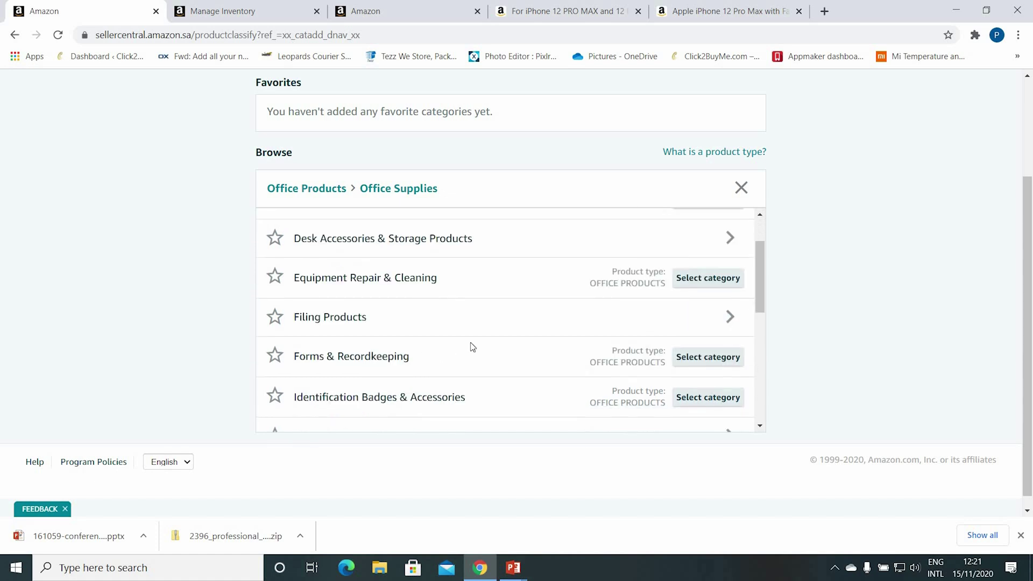
{"action": "scroll", "coordinate": [473, 347], "scroll_direction": "down", "scroll_amount": 1}
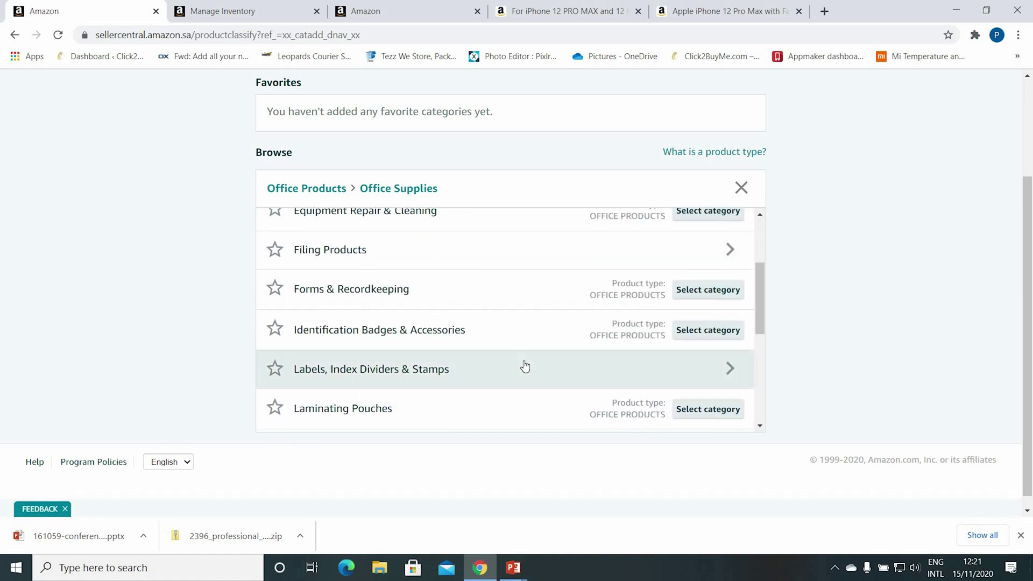
{"action": "scroll", "coordinate": [525, 366], "scroll_direction": "down", "scroll_amount": 1}
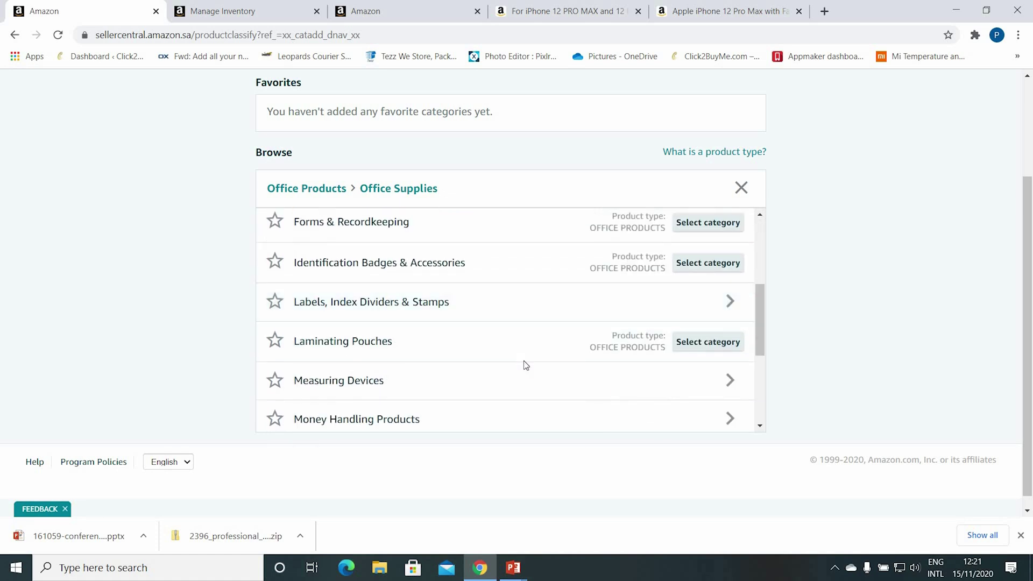
{"action": "scroll", "coordinate": [525, 366], "scroll_direction": "down", "scroll_amount": 1}
{"action": "scroll", "coordinate": [525, 366], "scroll_direction": "down", "scroll_amount": 1}
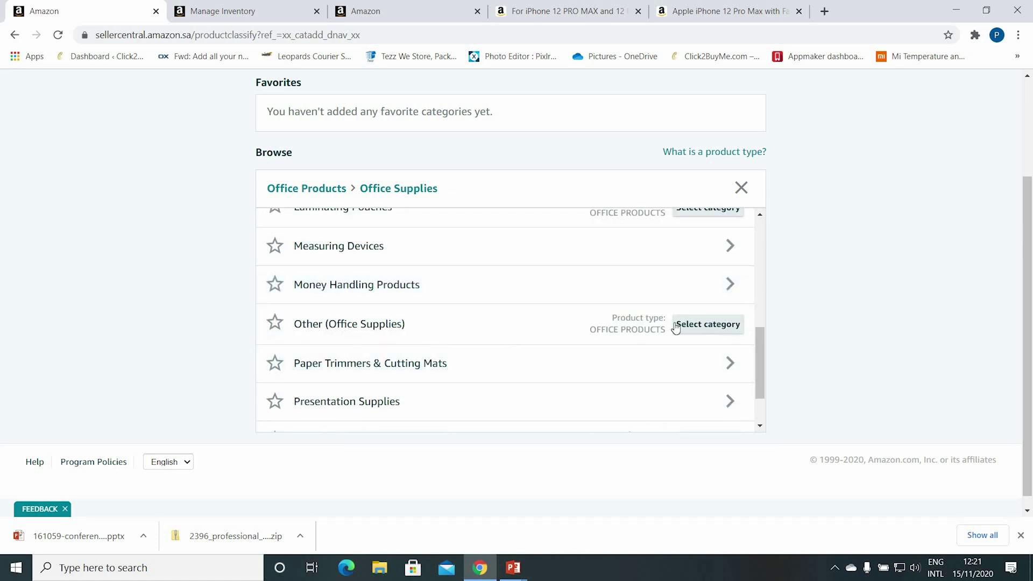
{"action": "left_click", "coordinate": [694, 328]}
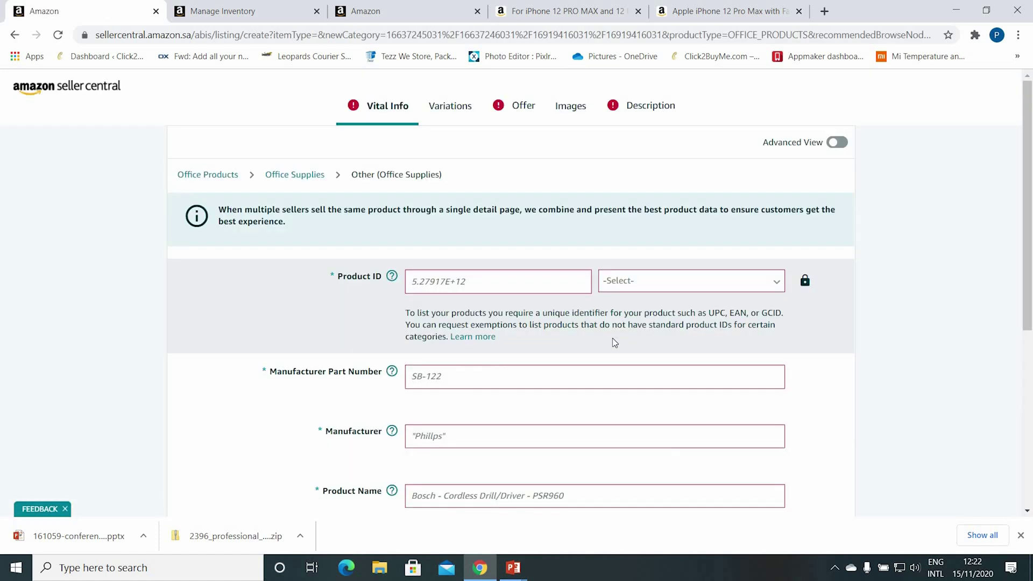
{"action": "left_click", "coordinate": [769, 288]}
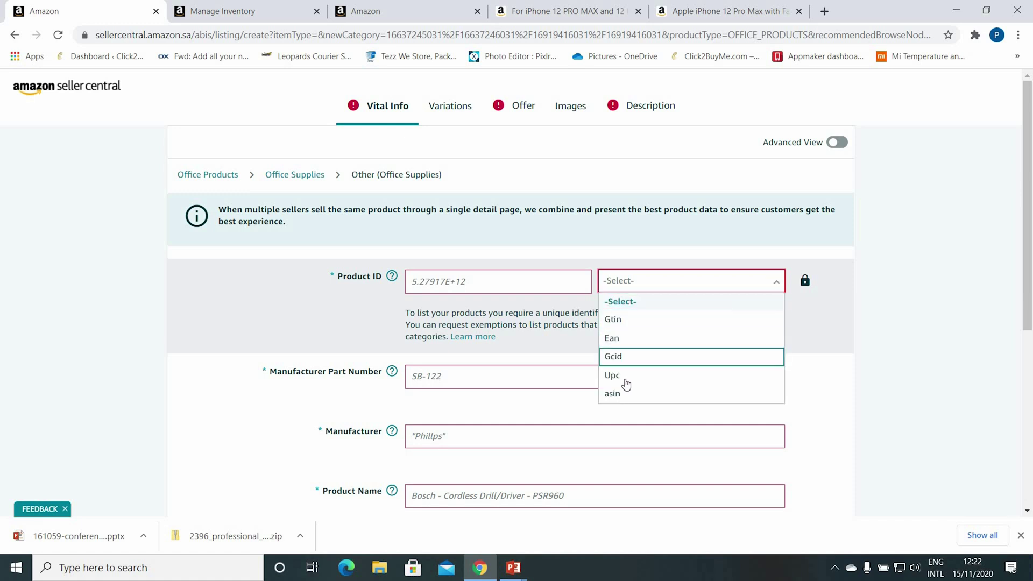
{"action": "left_click", "coordinate": [624, 376]}
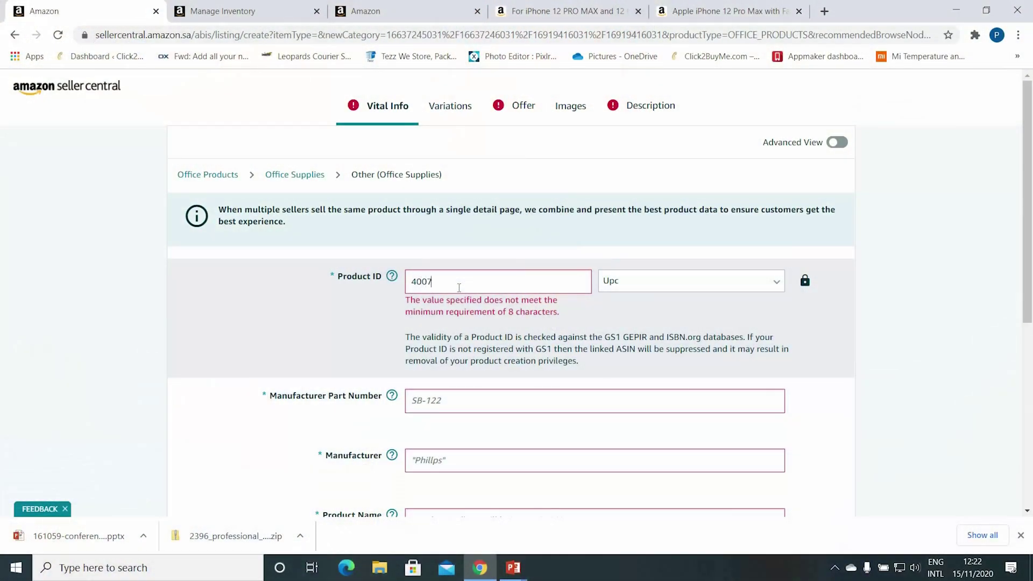
{"action": "type", "text": "525241"}
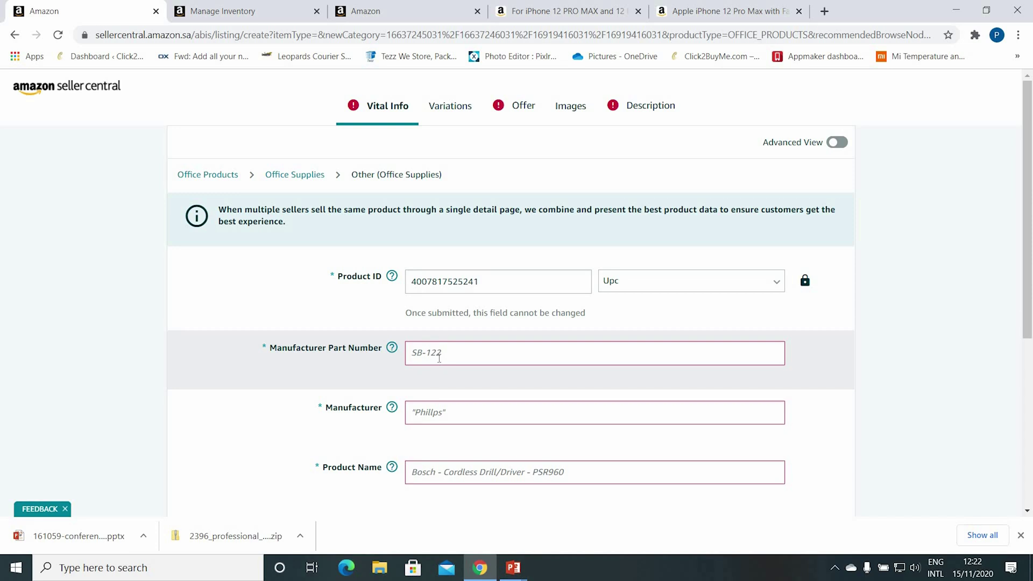
- Review the remaining required vital info fields, from manufacturer part number to brand name, and open the variation settings
{"action": "scroll", "coordinate": [420, 355], "scroll_direction": "down", "scroll_amount": 1}
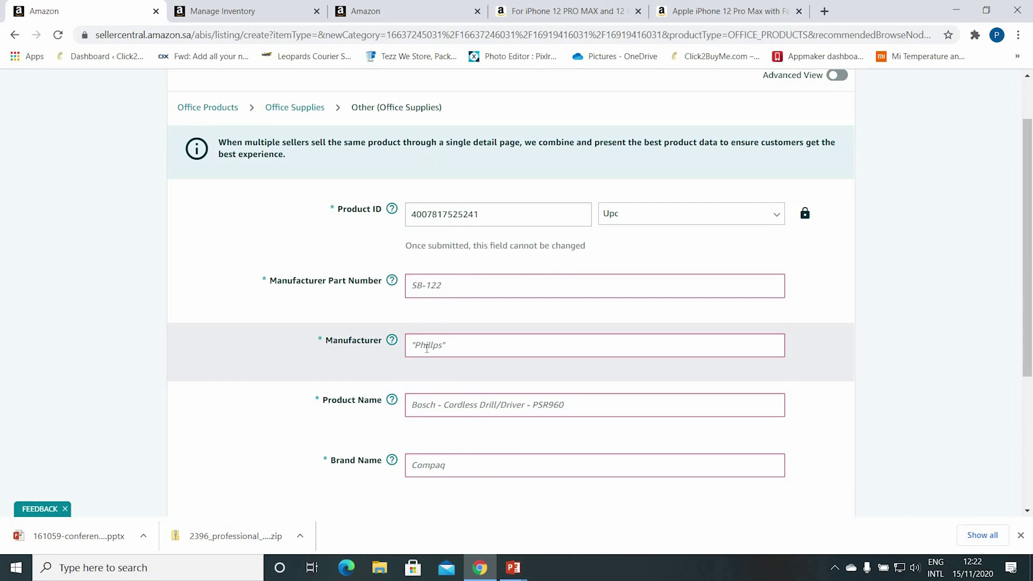
{"action": "scroll", "coordinate": [429, 341], "scroll_direction": "down", "scroll_amount": 1}
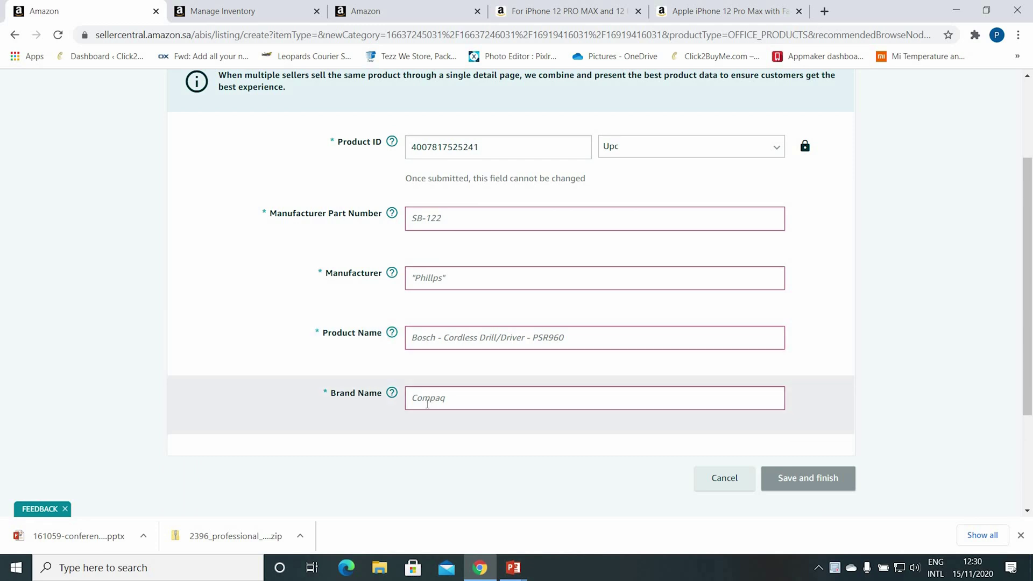
{"action": "scroll", "coordinate": [479, 134], "scroll_direction": "up", "scroll_amount": 2}
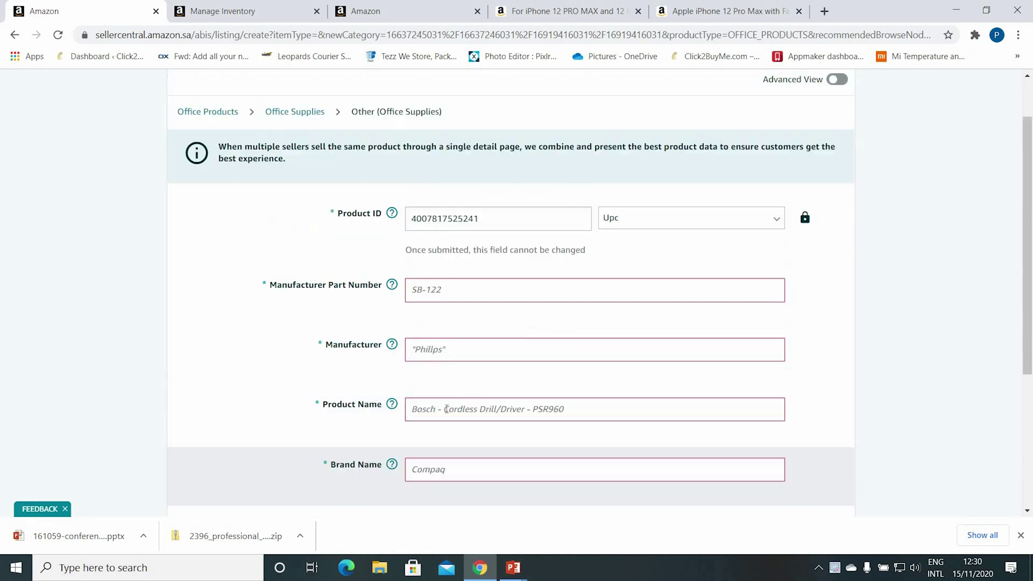
{"action": "left_click", "coordinate": [449, 105]}
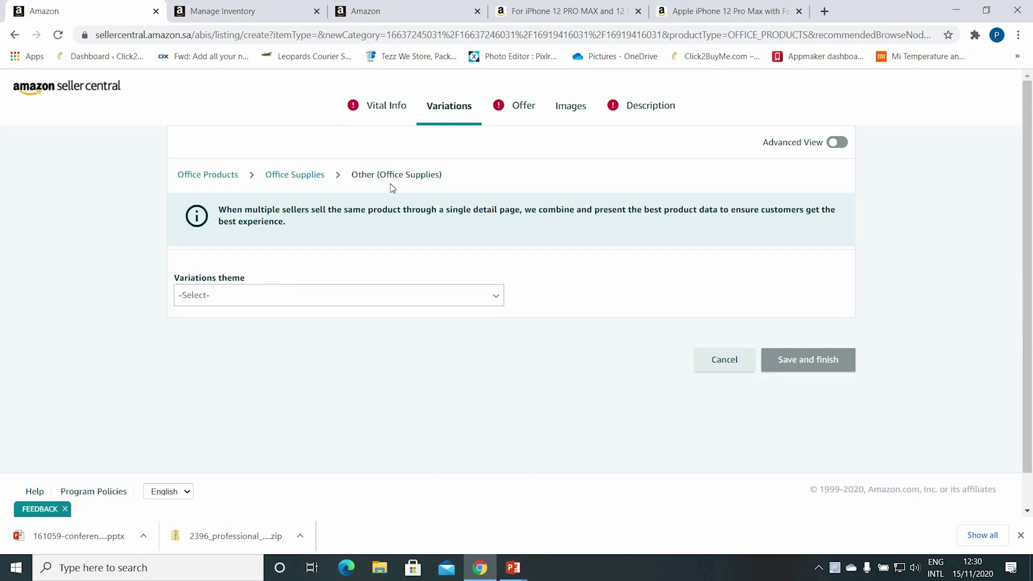
- Review the offer fields for seller SKU, condition, price, quantity and fulfillment channel
{"action": "left_click", "coordinate": [519, 112]}
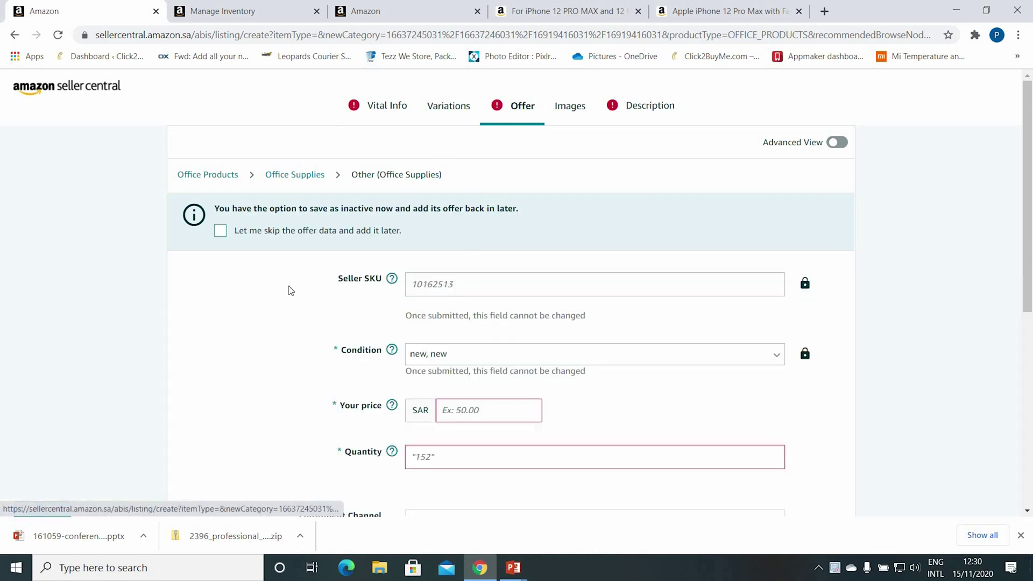
{"action": "scroll", "coordinate": [459, 320], "scroll_direction": "down", "scroll_amount": 2}
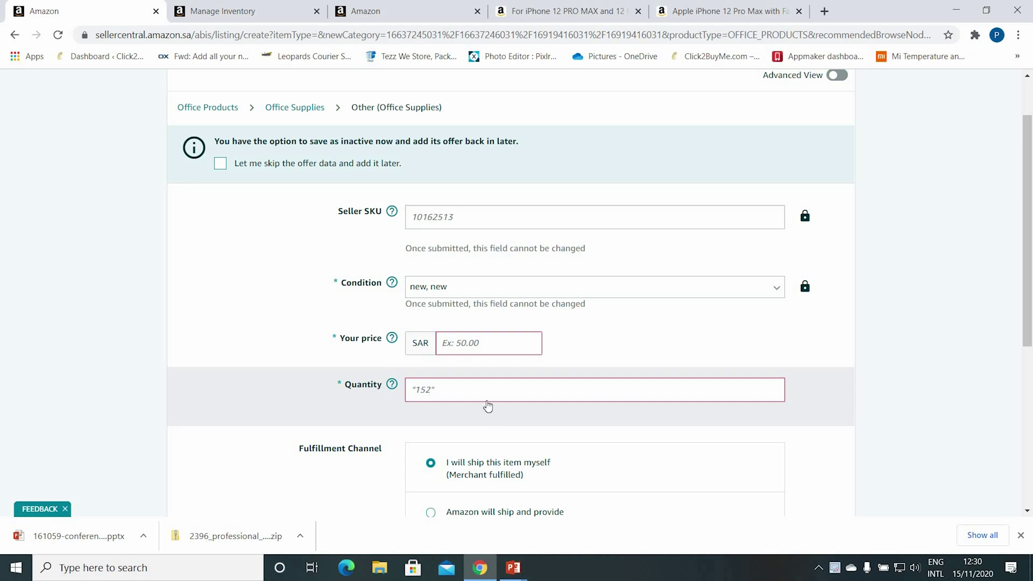
{"action": "scroll", "coordinate": [458, 351], "scroll_direction": "down", "scroll_amount": 3}
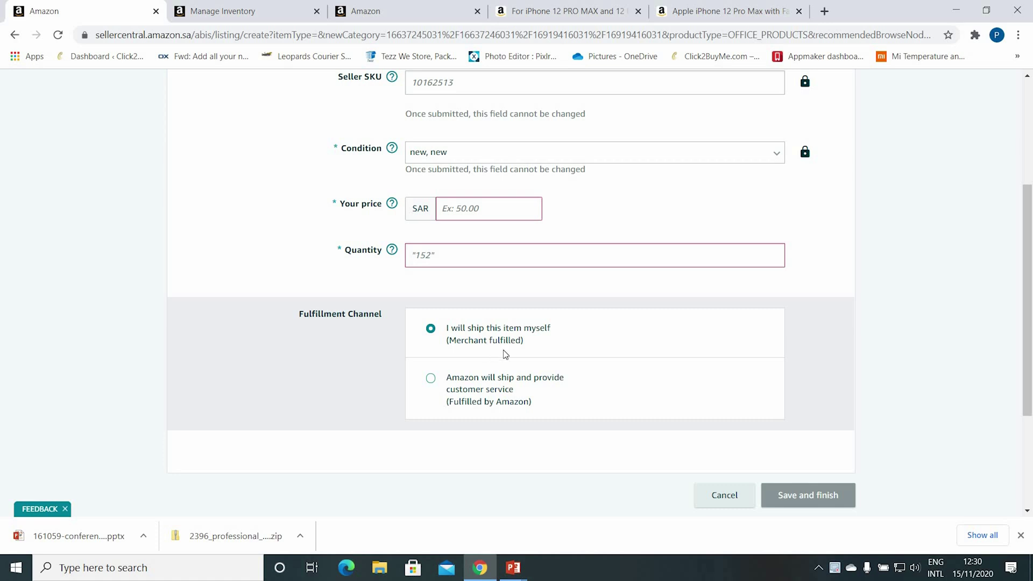
{"action": "scroll", "coordinate": [546, 352], "scroll_direction": "up", "scroll_amount": 4}
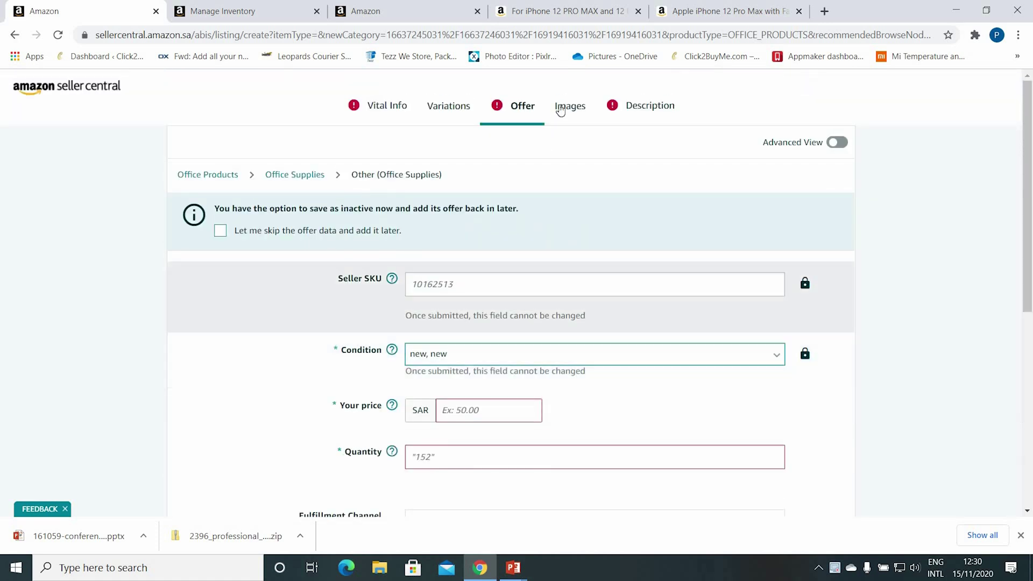
- Review the new listing's image guidance and the upload slots for the main and additional product images
{"action": "left_click", "coordinate": [563, 108]}
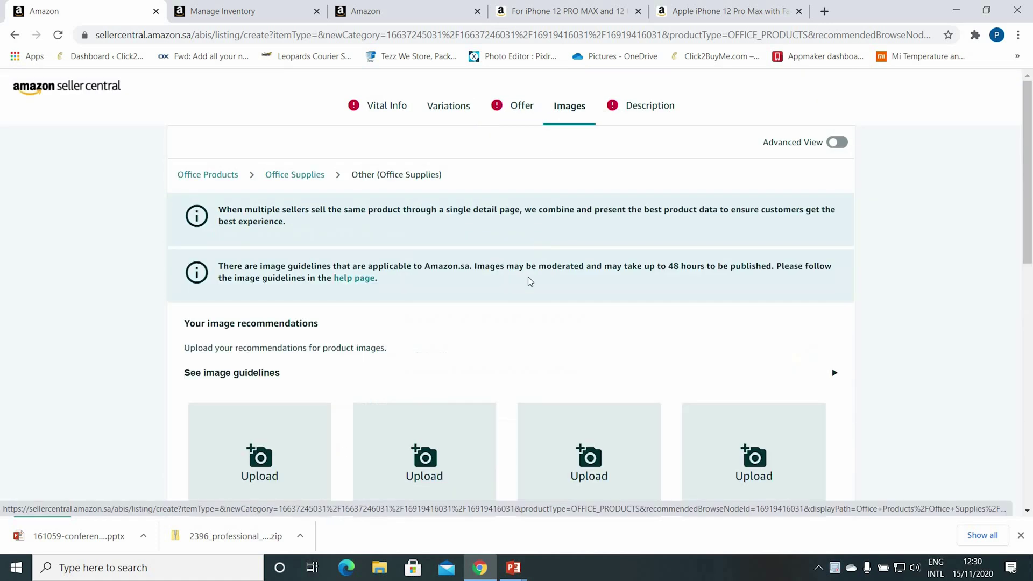
{"action": "scroll", "coordinate": [309, 323], "scroll_direction": "down", "scroll_amount": 3}
{"action": "scroll", "coordinate": [291, 280], "scroll_direction": "down", "scroll_amount": 2}
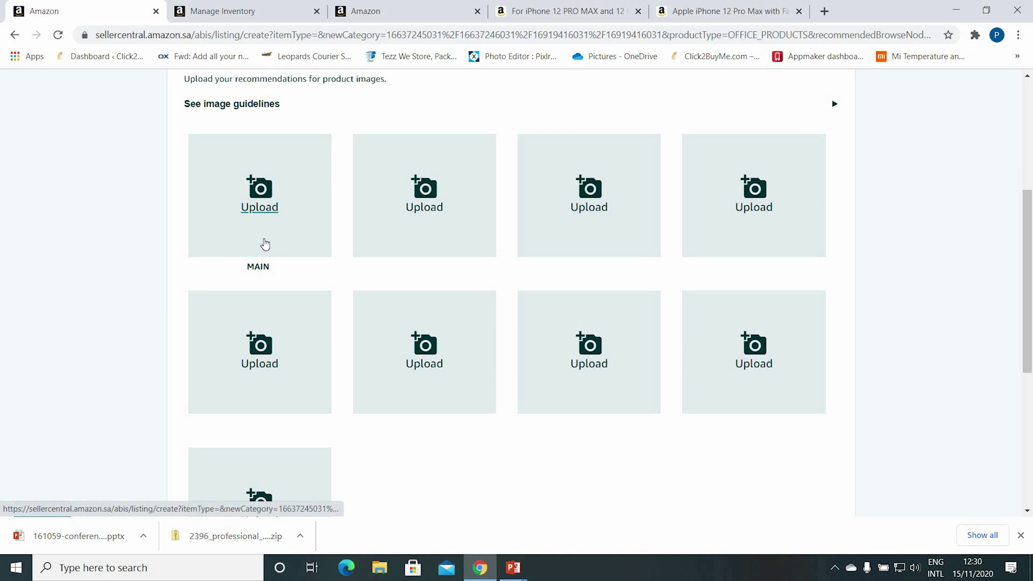
{"action": "scroll", "coordinate": [450, 405], "scroll_direction": "down", "scroll_amount": 1}
{"action": "scroll", "coordinate": [396, 360], "scroll_direction": "up", "scroll_amount": 2}
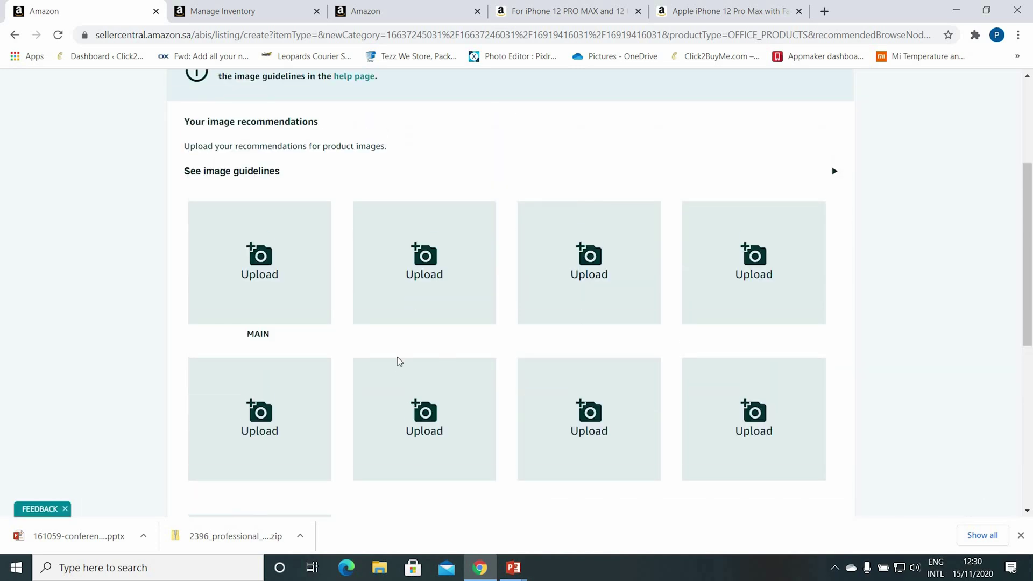
- Check the remaining image upload slots and open the new listing's product description section
{"action": "scroll", "coordinate": [420, 312], "scroll_direction": "down", "scroll_amount": 3}
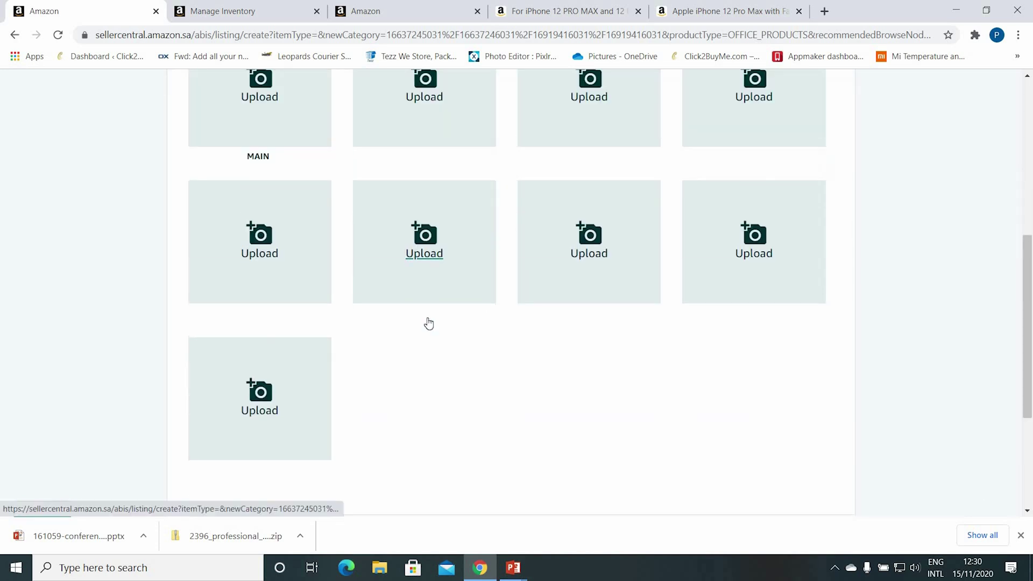
{"action": "scroll", "coordinate": [383, 296], "scroll_direction": "up", "scroll_amount": 5}
{"action": "scroll", "coordinate": [421, 309], "scroll_direction": "up", "scroll_amount": 1}
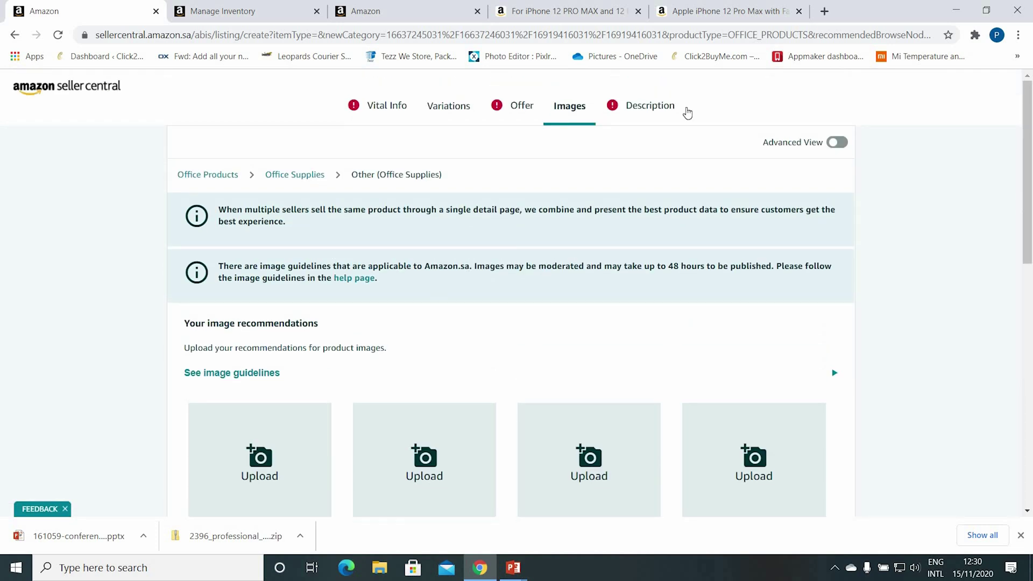
{"action": "left_click", "coordinate": [634, 109]}
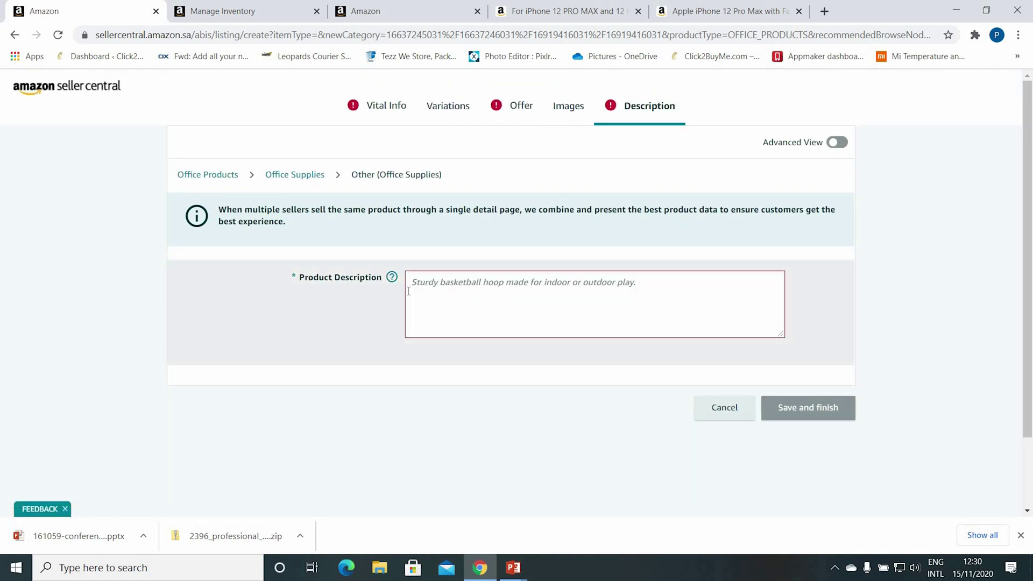
- Examine the bullet-point description on the KAREEN iPhone 12 screen protector's product page, highlighting it as an example, and return to the new listing
{"action": "left_click", "coordinate": [584, 9]}
{"action": "scroll", "coordinate": [455, 370], "scroll_direction": "down", "scroll_amount": 1}
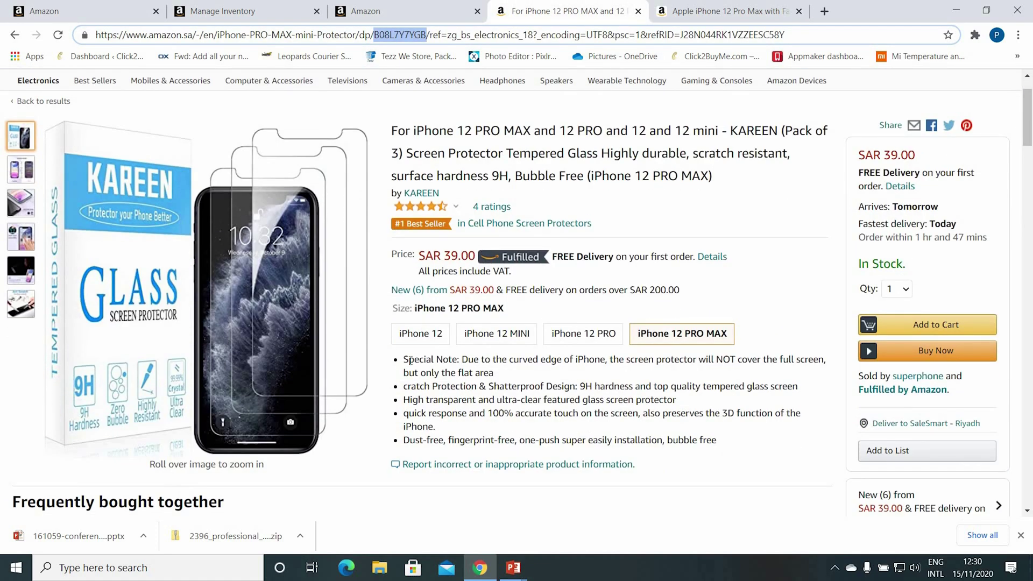
{"action": "left_click_drag", "start_coordinate": [405, 359], "coordinate": [718, 441]}
{"action": "left_click", "coordinate": [89, 8]}
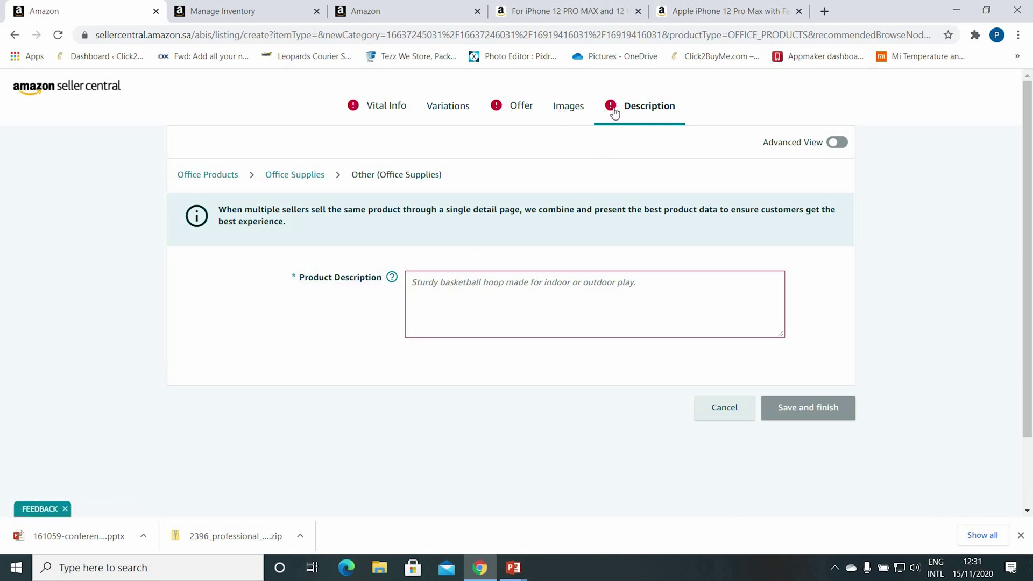
- View the product list in Manage Inventory, rechecking the new listing's description form in between
{"action": "left_click", "coordinate": [224, 12]}
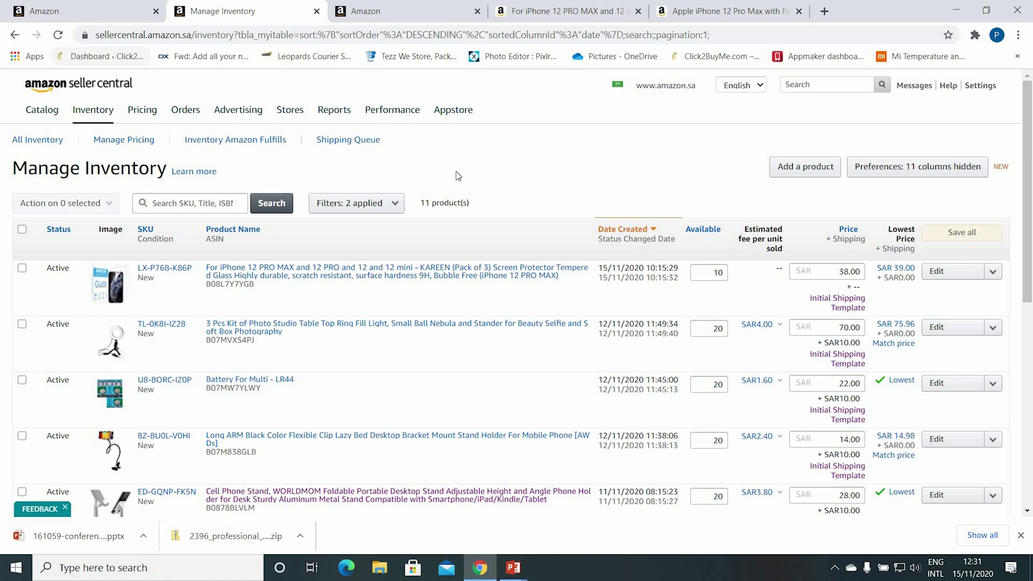
{"action": "key", "text": "ctrl+shift+Tab"}
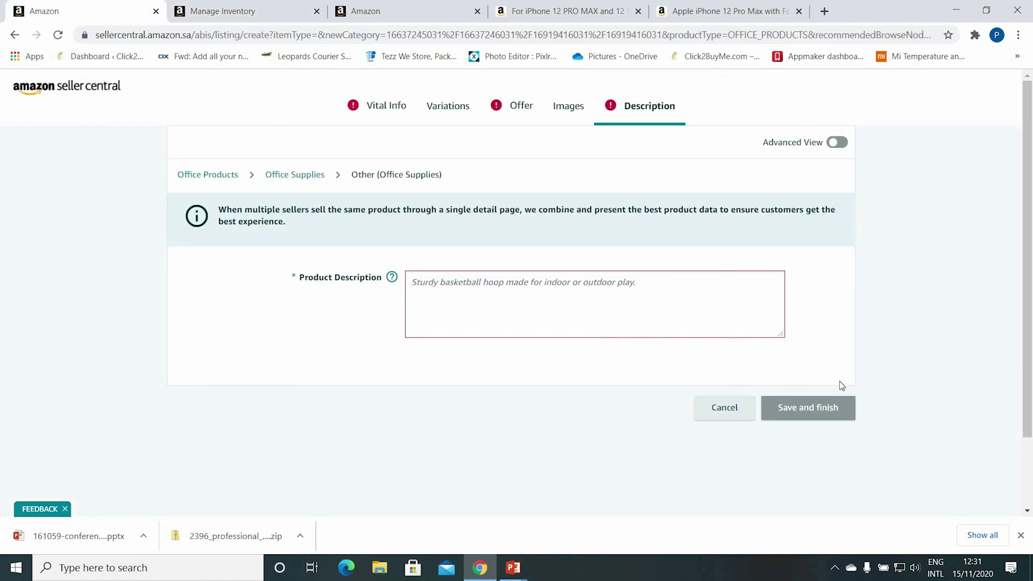
{"action": "left_click", "coordinate": [257, 19]}
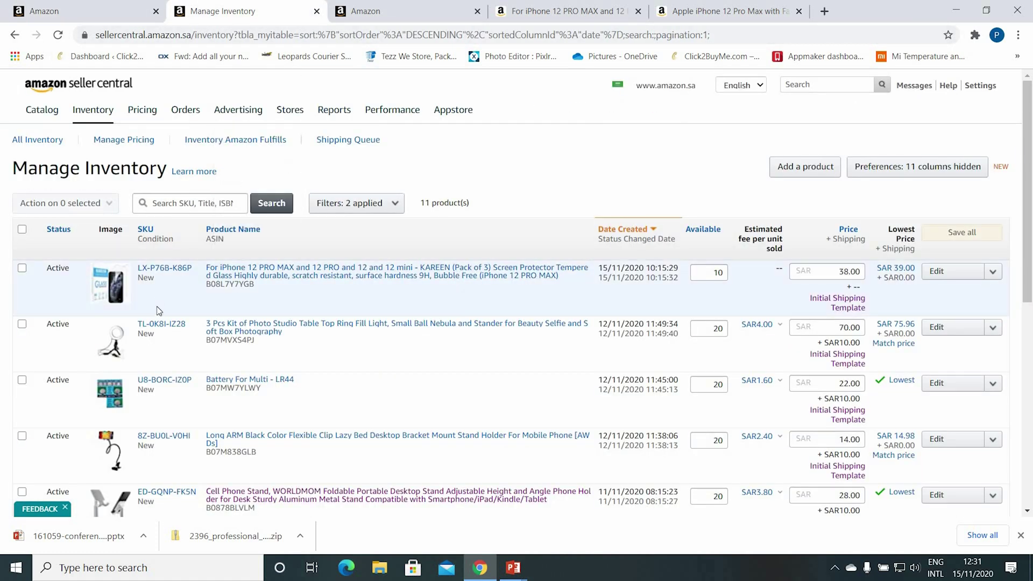